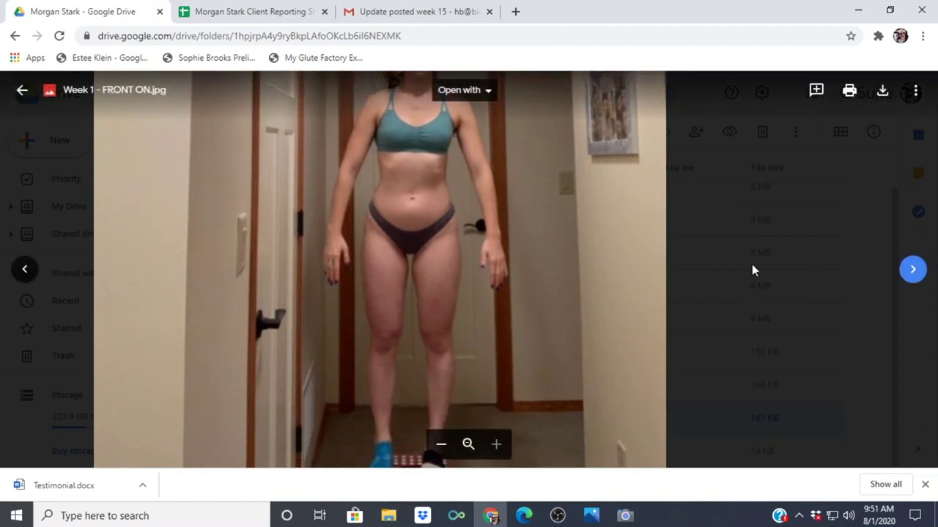
Step: Close the front-on photo and view Week 1 - REAR FACING.jpg enlarged, returning to the folder
left_click(19, 90)
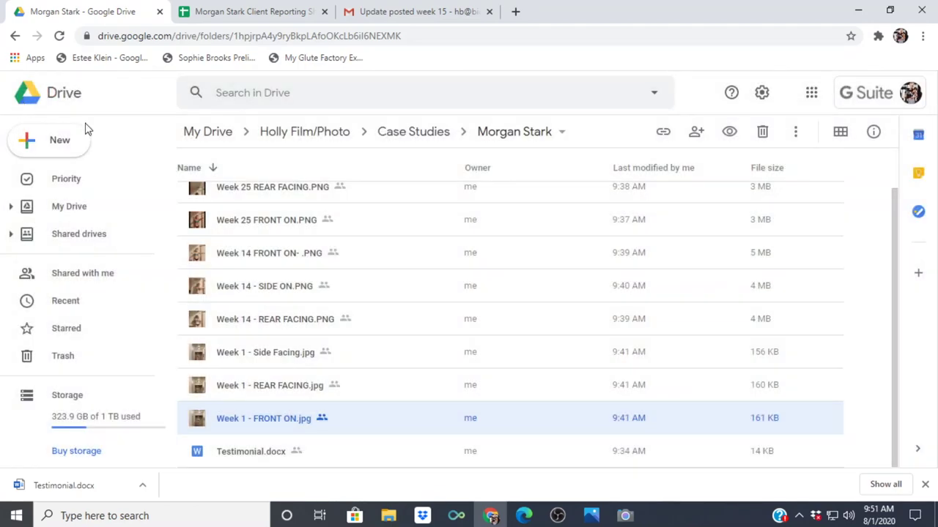
double_click(283, 387)
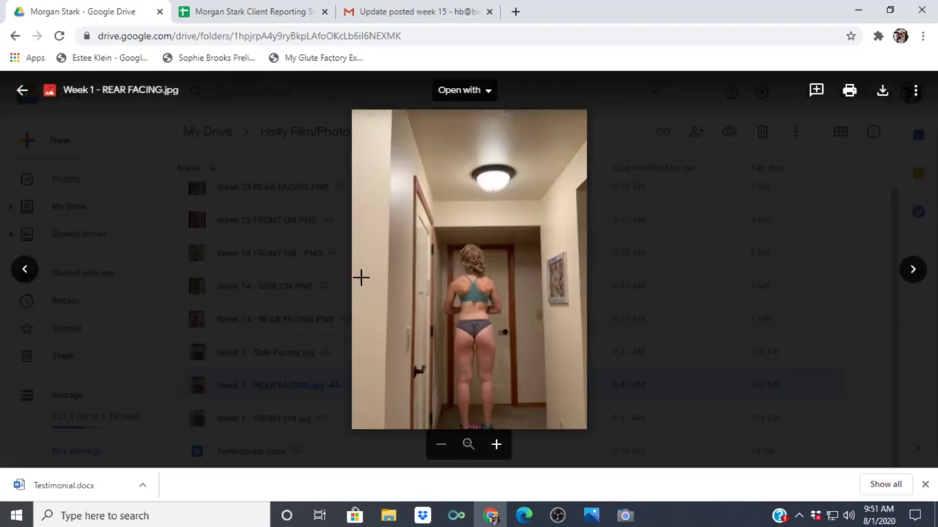
scroll(597, 268, "up", 2)
scroll(631, 255, "up", 3)
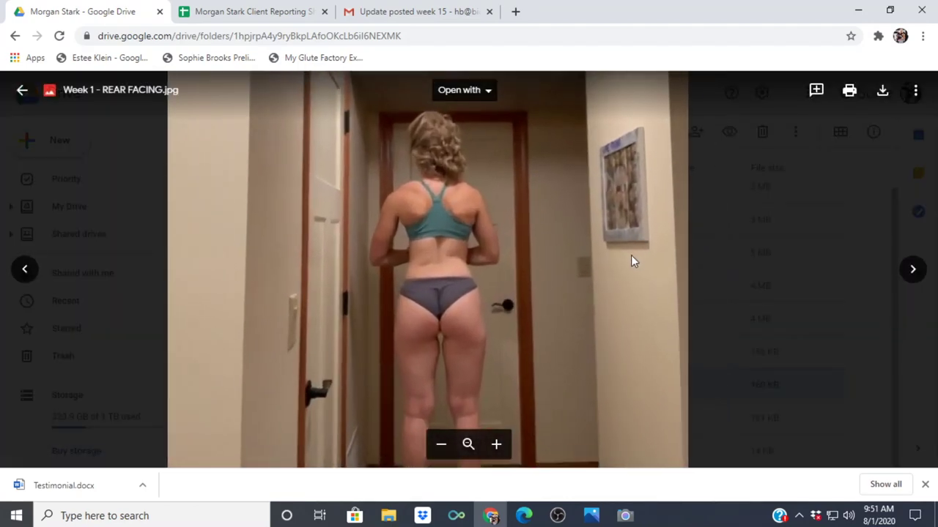
key("Escape")
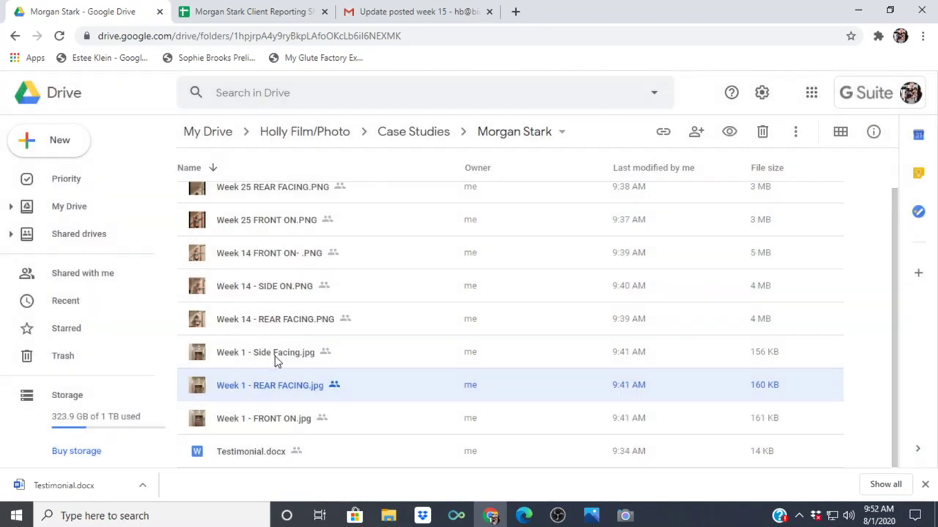
Step: View Week 1 - Side Facing.jpg enlarged and return to the case study folder
left_click(276, 357)
double_click(276, 357)
scroll(564, 308, "up", 4)
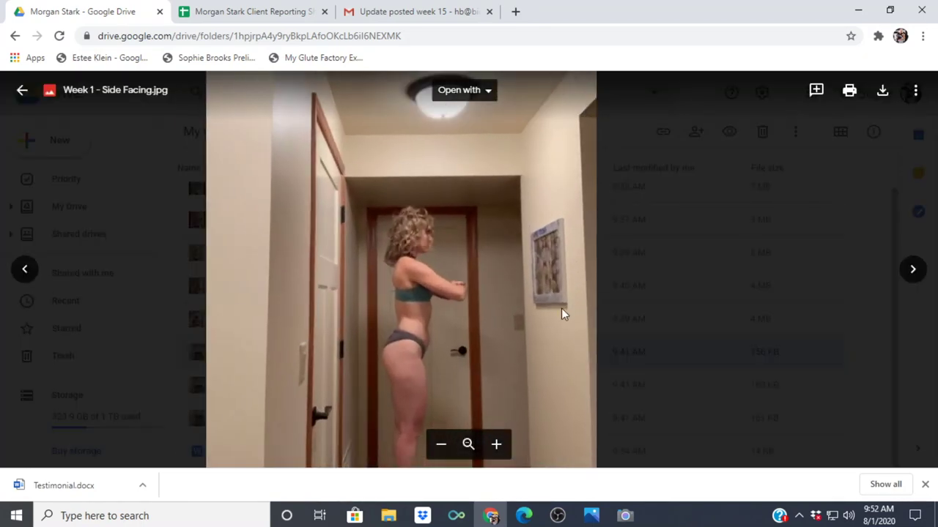
scroll(522, 280, "up", 3)
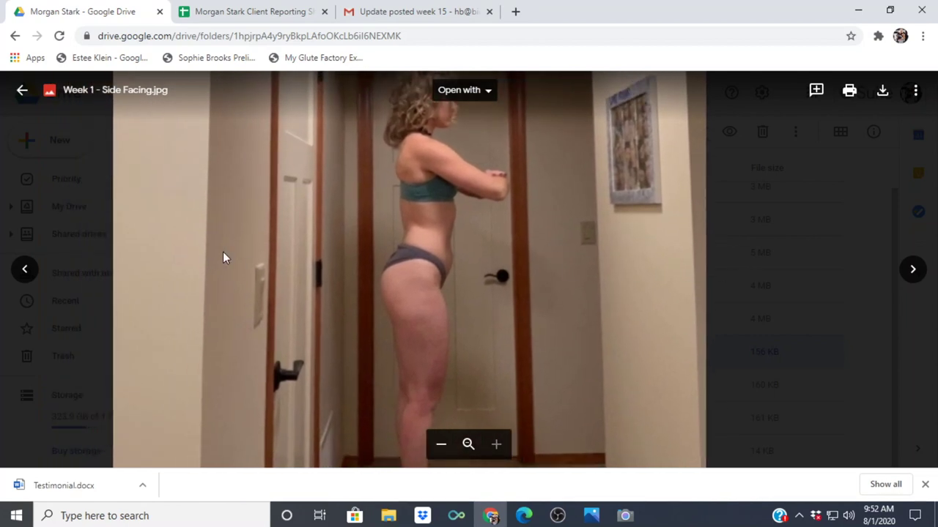
left_click(22, 89)
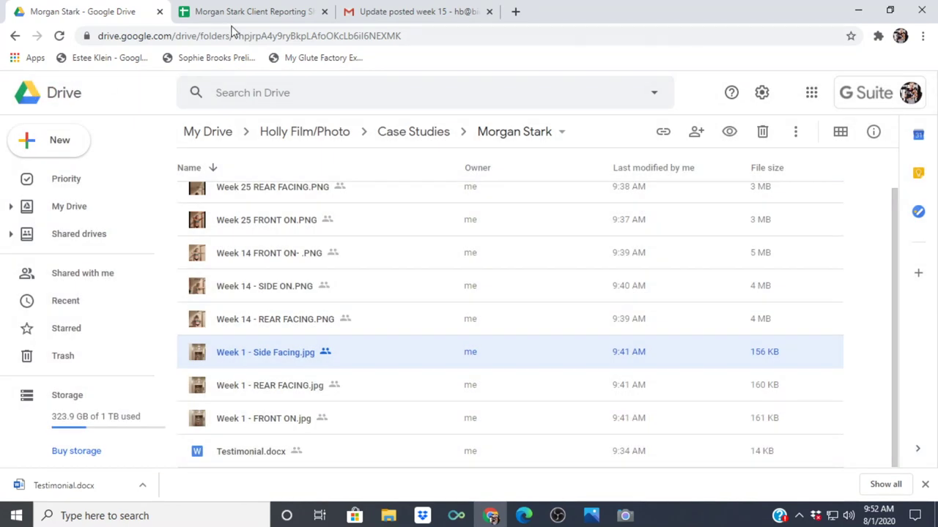
Step: Switch to the client reporting spreadsheet in Google Sheets and show the first weeks of the 5. Client Tracking Sheet
left_click(242, 15)
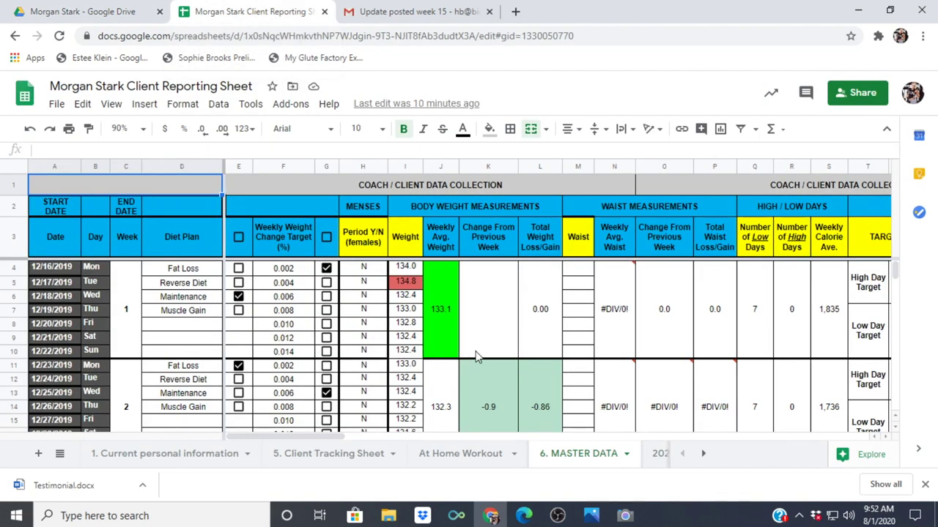
left_click(330, 455)
scroll(331, 371, "up", 2)
left_click(387, 372)
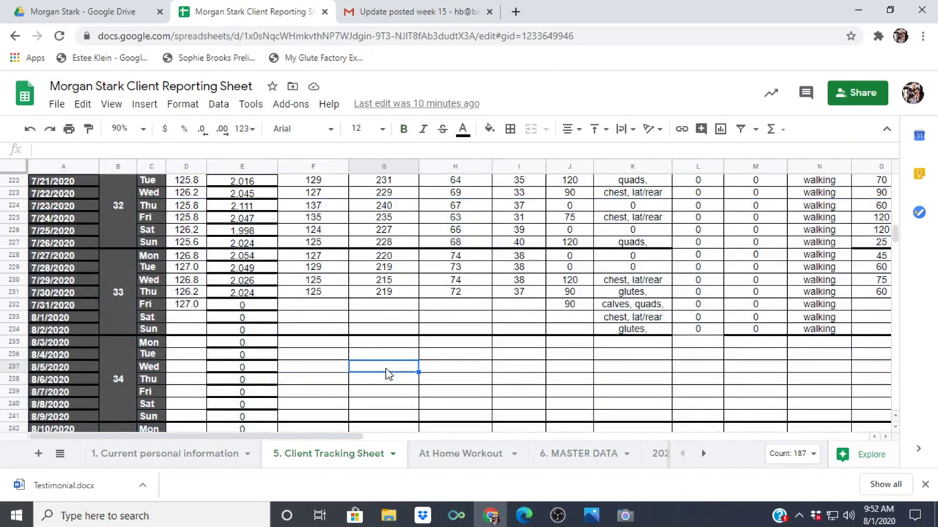
scroll(387, 373, "up", 9)
scroll(387, 373, "up", 10)
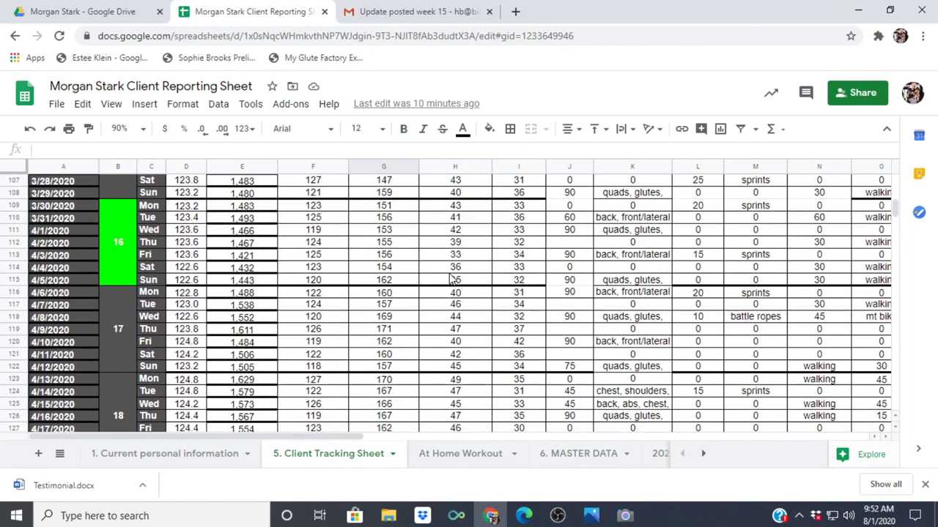
left_click_drag(896, 211, 893, 176)
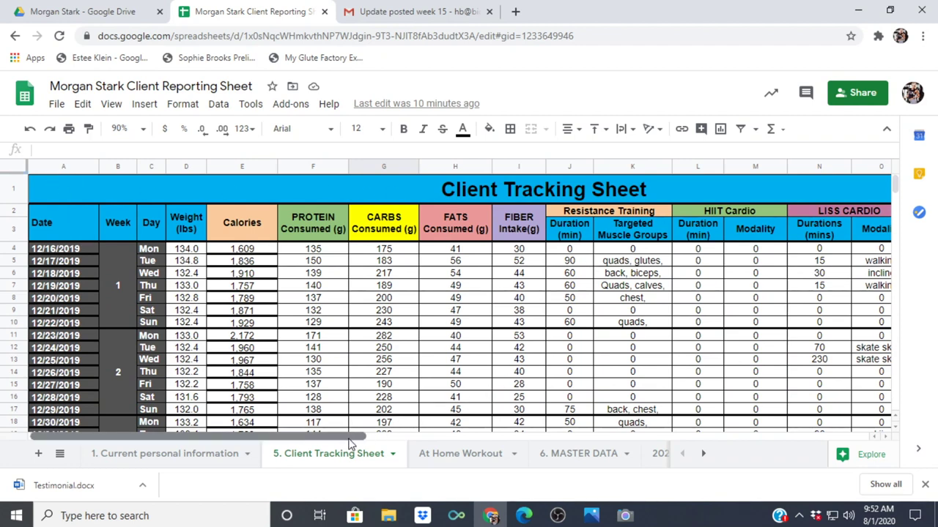
Step: Examine the macro, resistance training, cardio and daily steps columns of the tracking sheet from week 1 into April 2020
left_click_drag(359, 437, 308, 442)
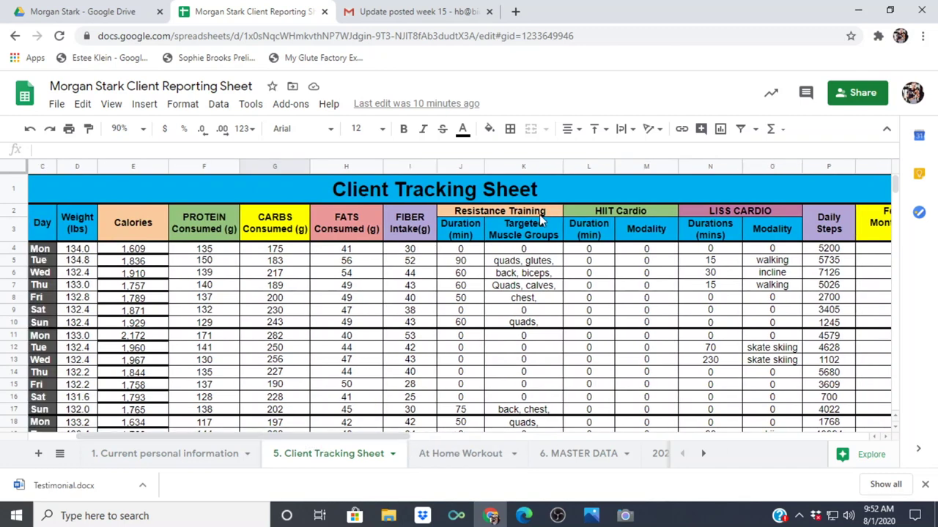
scroll(462, 322, "down", 1)
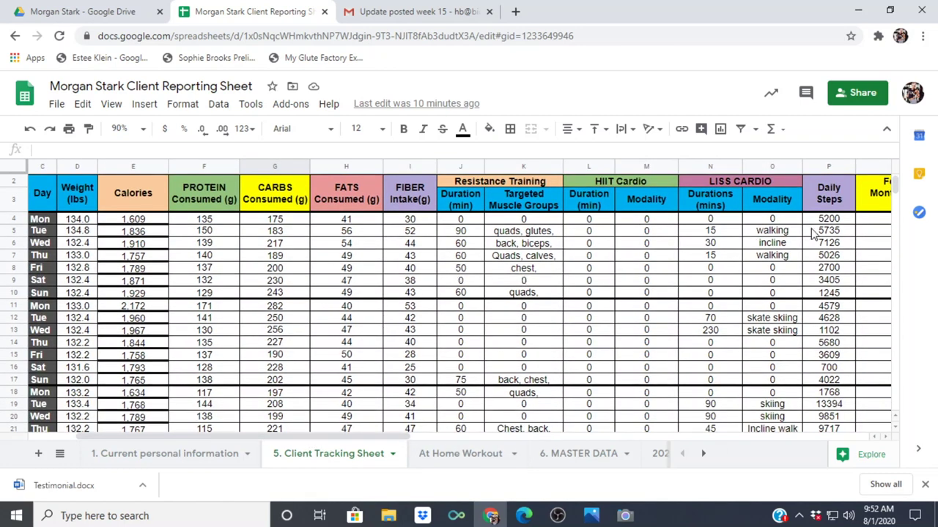
scroll(634, 290, "down", 3)
scroll(329, 351, "down", 15)
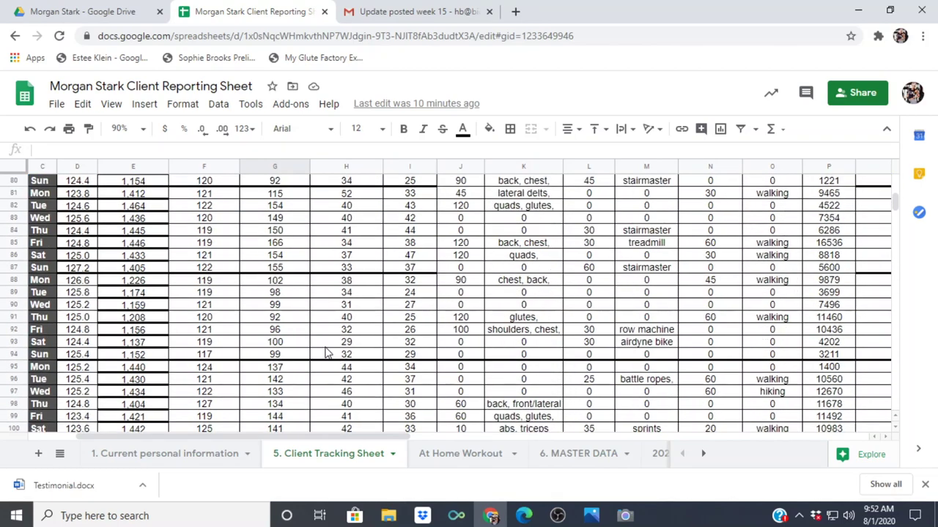
scroll(578, 464, "down", 2)
scroll(486, 372, "down", 5)
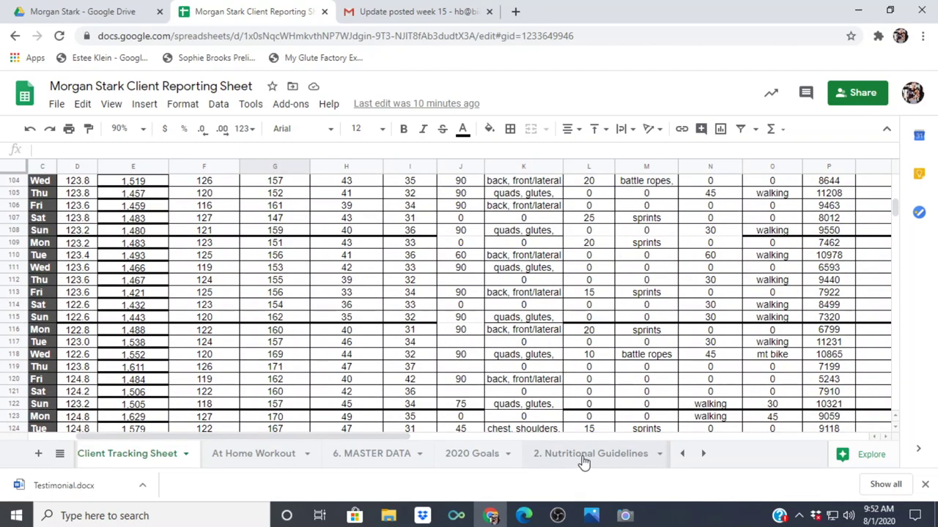
Step: Open the 6. MASTER DATA sheet, set its zoom to 75% and show the week 1 rows
left_click(375, 455)
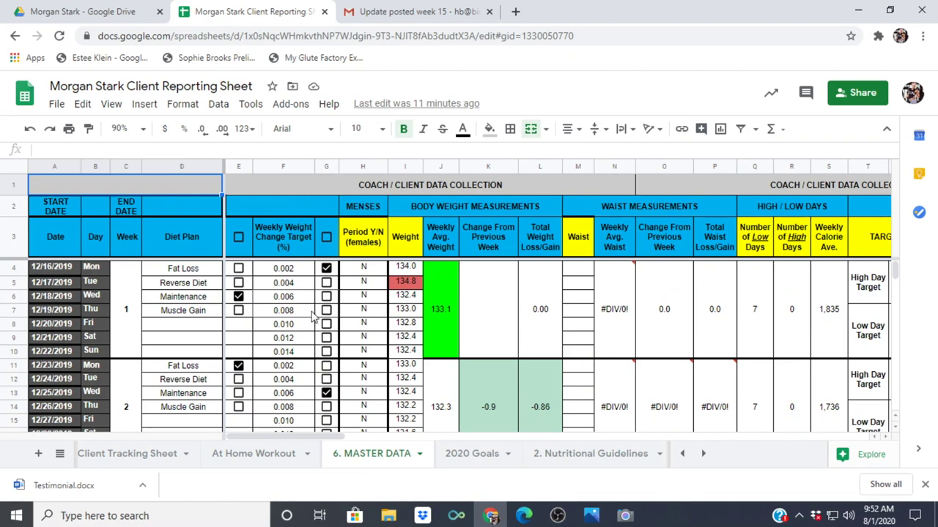
scroll(337, 308, "down", 3)
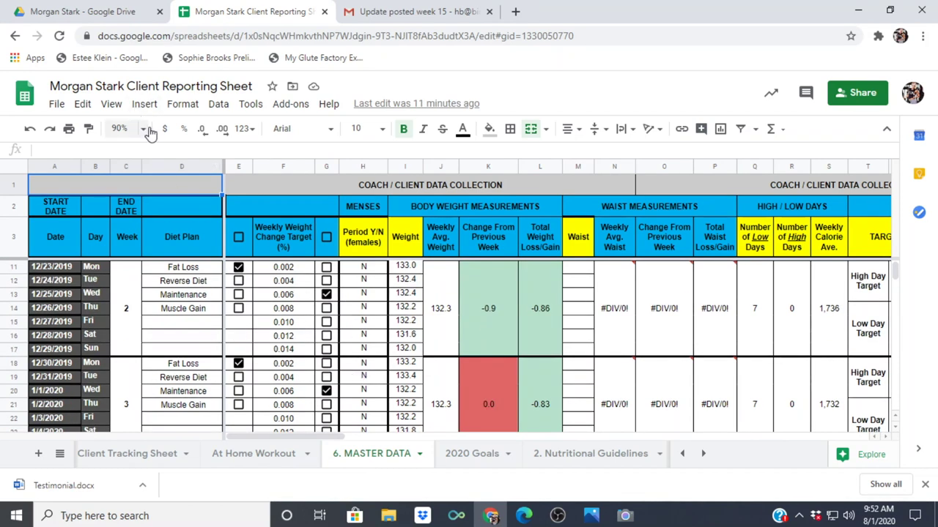
left_click(145, 130)
left_click(128, 174)
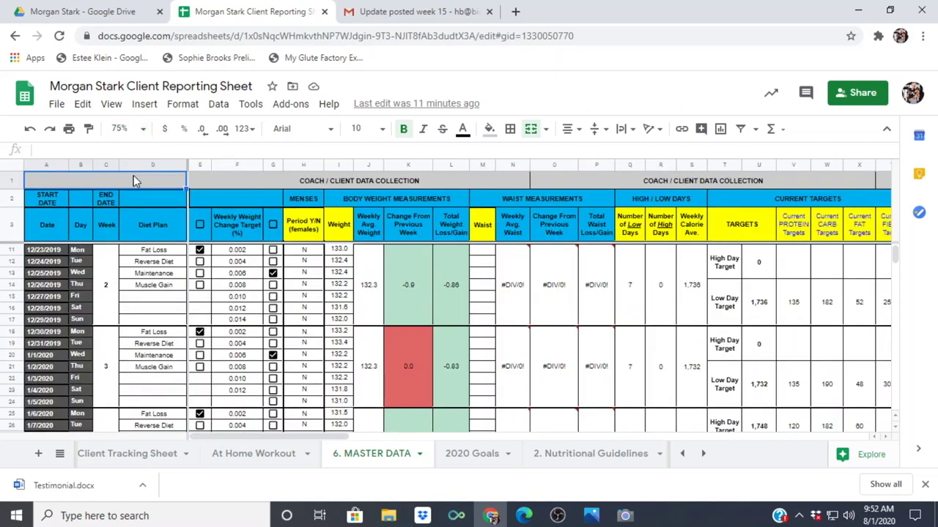
scroll(496, 279, "down", 1)
scroll(368, 303, "up", 4)
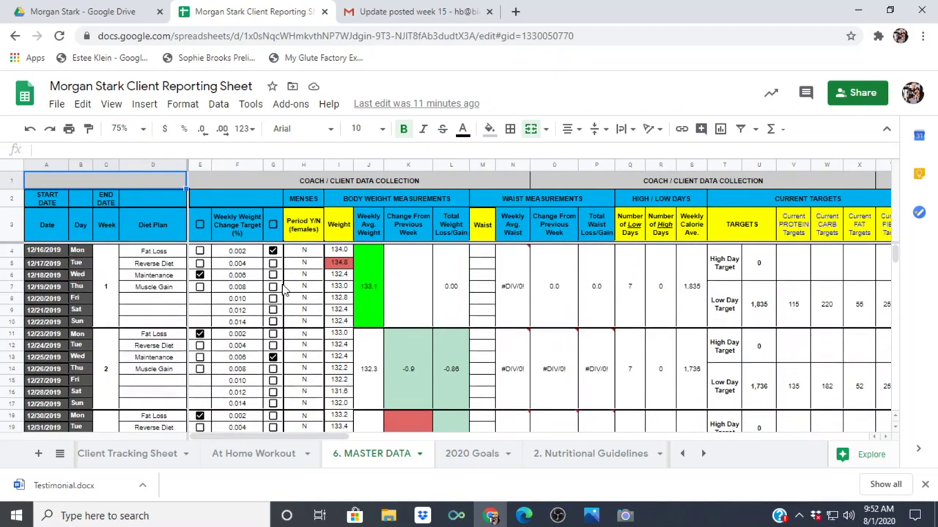
Step: Review the diet phases in the master data from week 1 to week 33, selecting the week 1, 12 and 33 cells
left_click(114, 285)
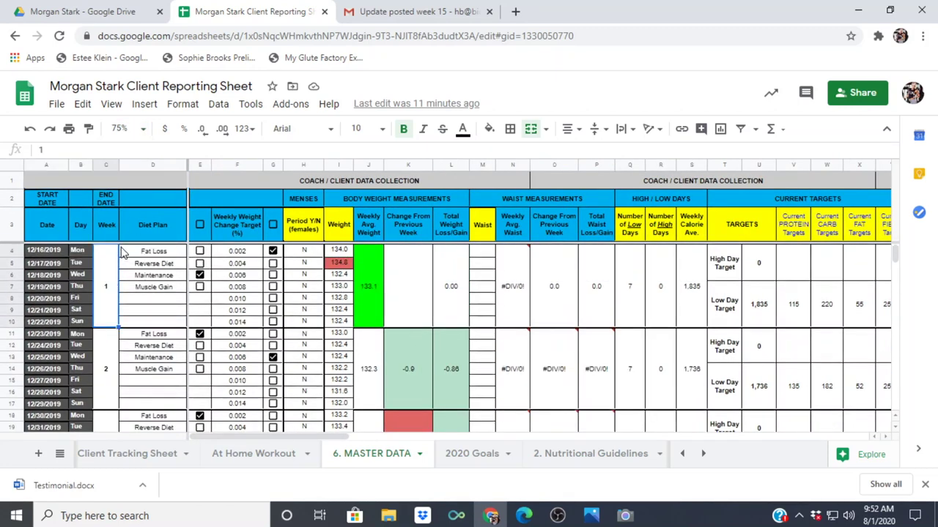
scroll(117, 308, "down", 10)
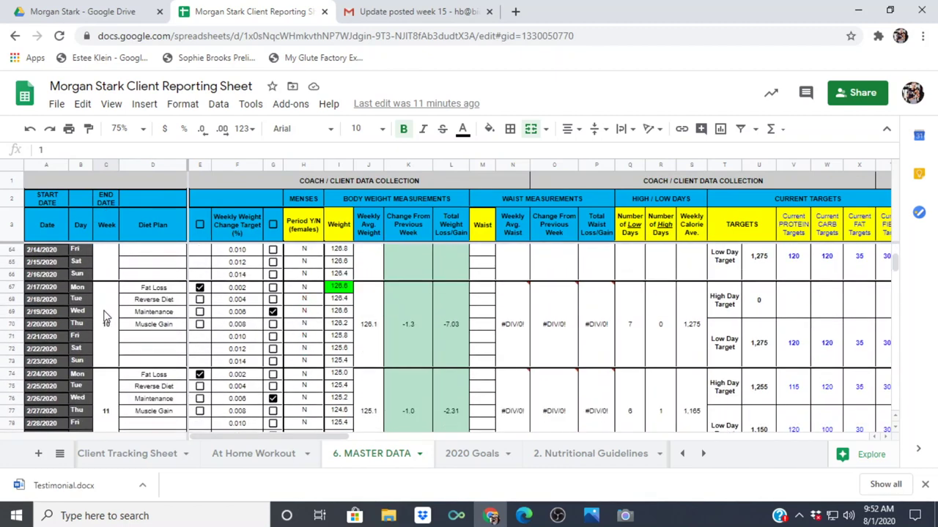
scroll(105, 315, "down", 3)
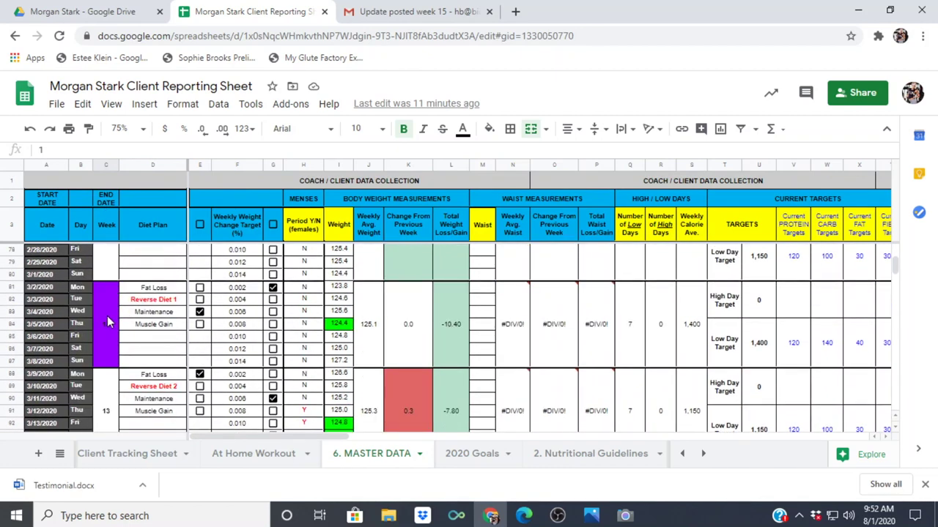
left_click(108, 314)
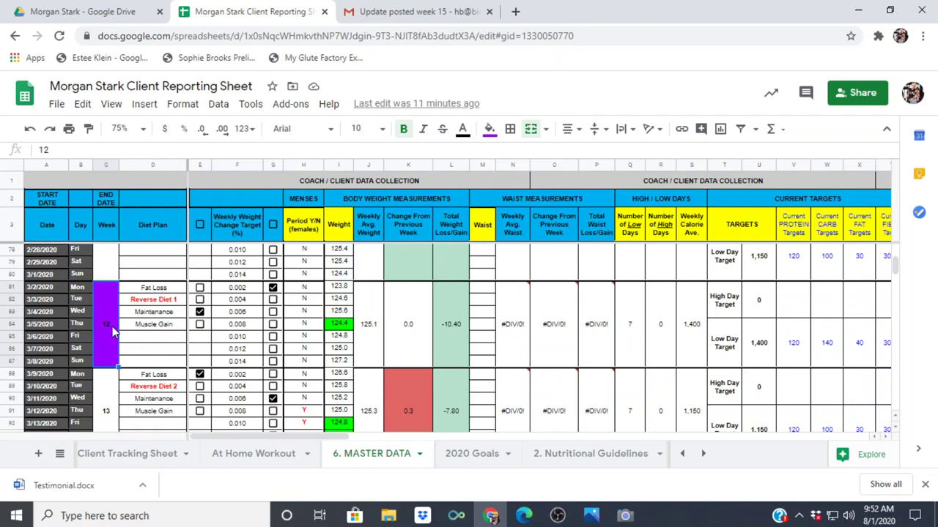
scroll(114, 333, "down", 9)
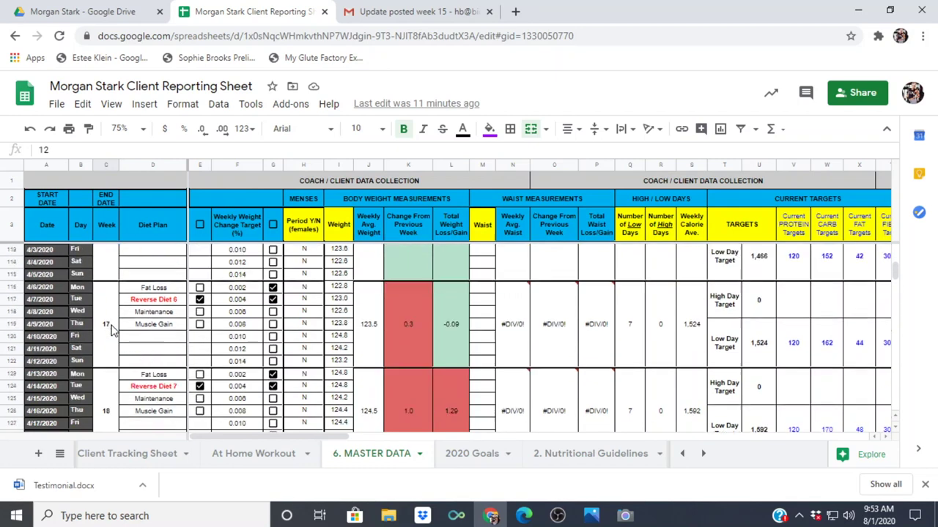
scroll(114, 333, "down", 6)
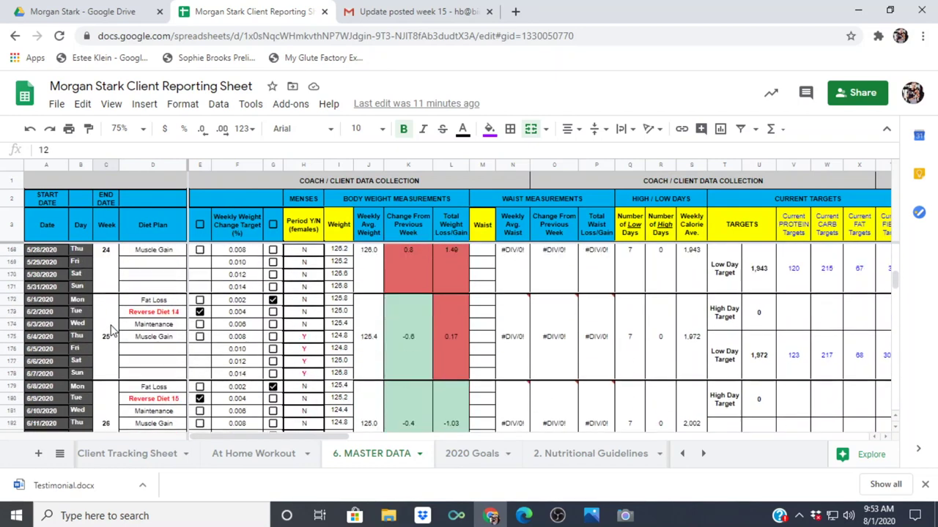
scroll(113, 331, "down", 3)
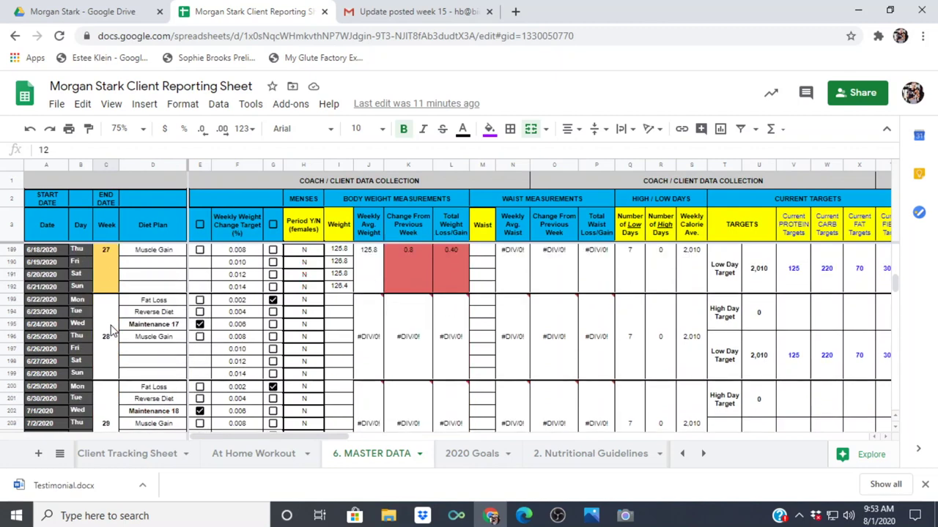
scroll(111, 331, "down", 2)
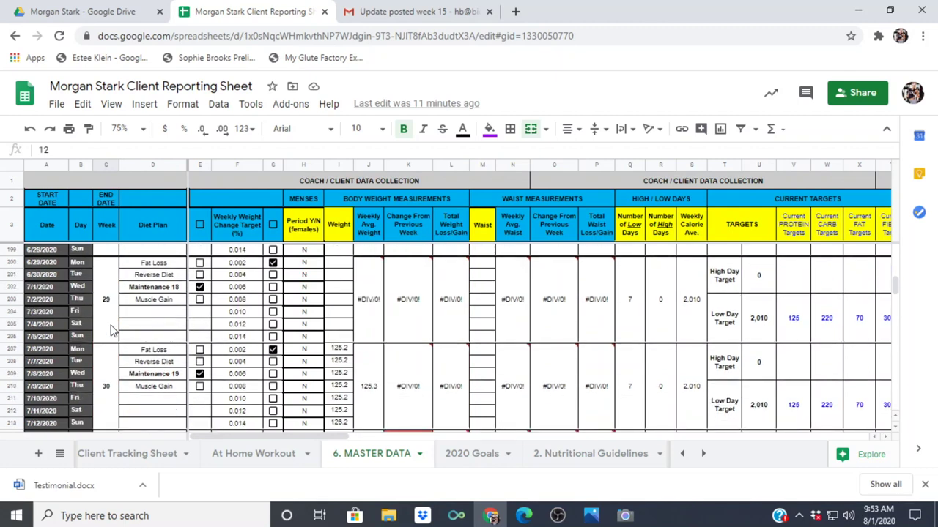
scroll(111, 331, "down", 5)
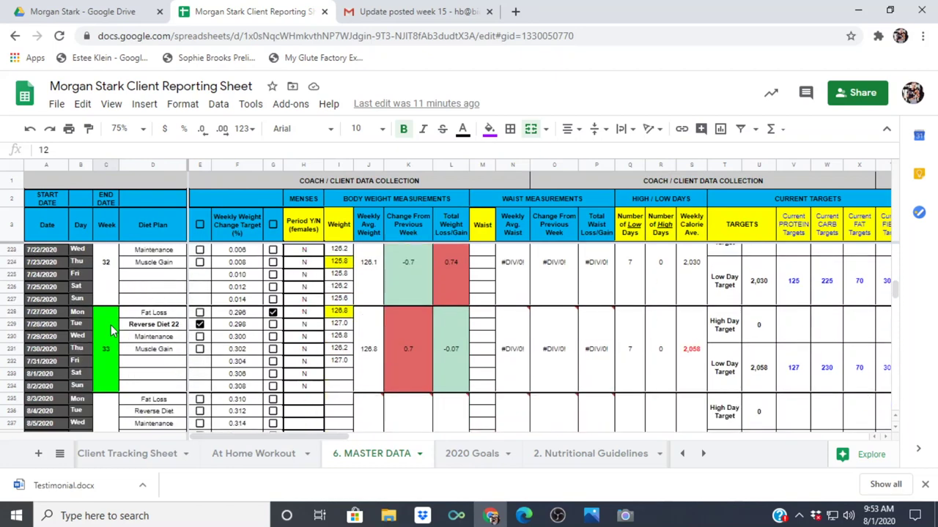
left_click(111, 331)
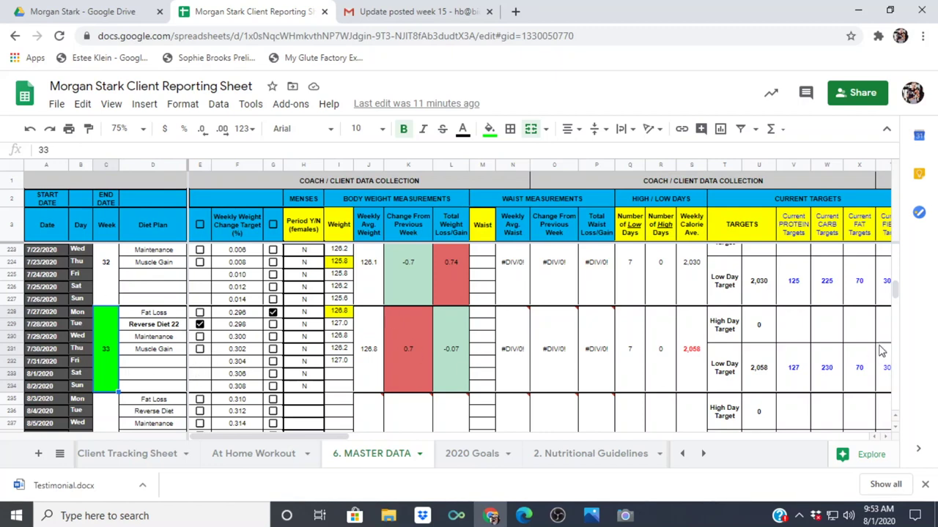
Step: Return to week 1 and inspect its starting weights, weekly calorie average and Maintenance plan, plus week 2's calorie average
left_click_drag(894, 291, 889, 256)
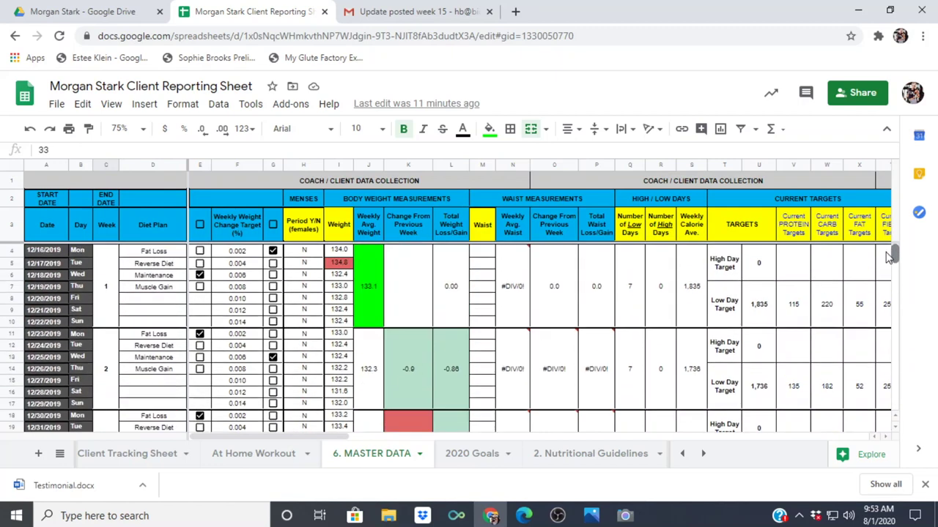
left_click(339, 253)
left_click(341, 265)
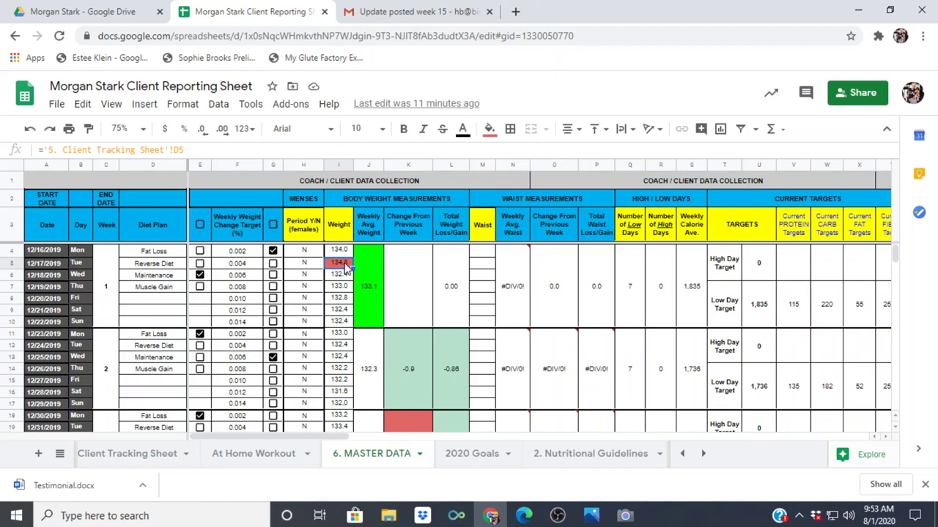
left_click(689, 287)
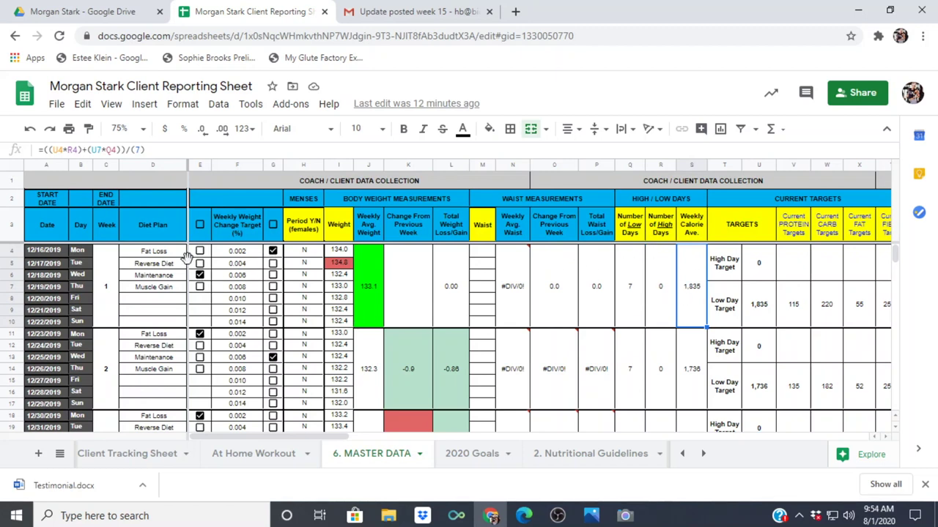
left_click(170, 278)
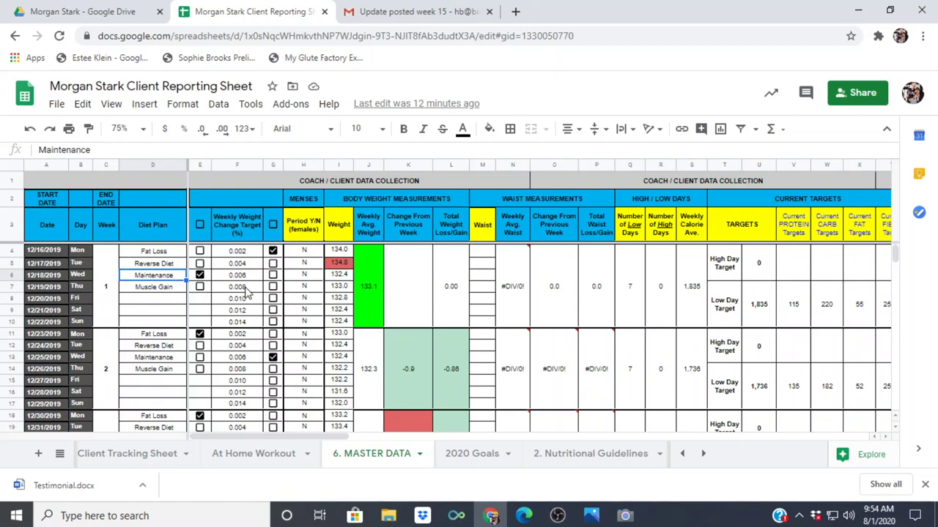
scroll(359, 340, "down", 1)
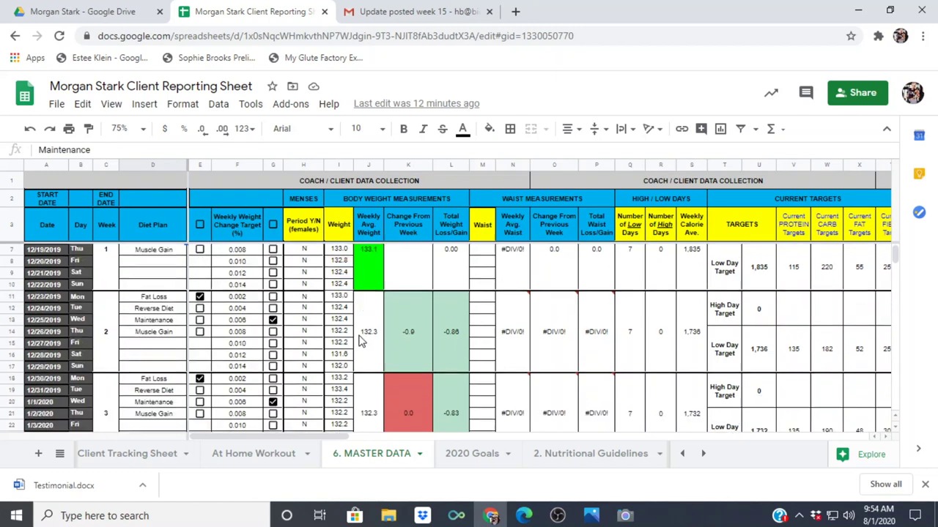
left_click(686, 349)
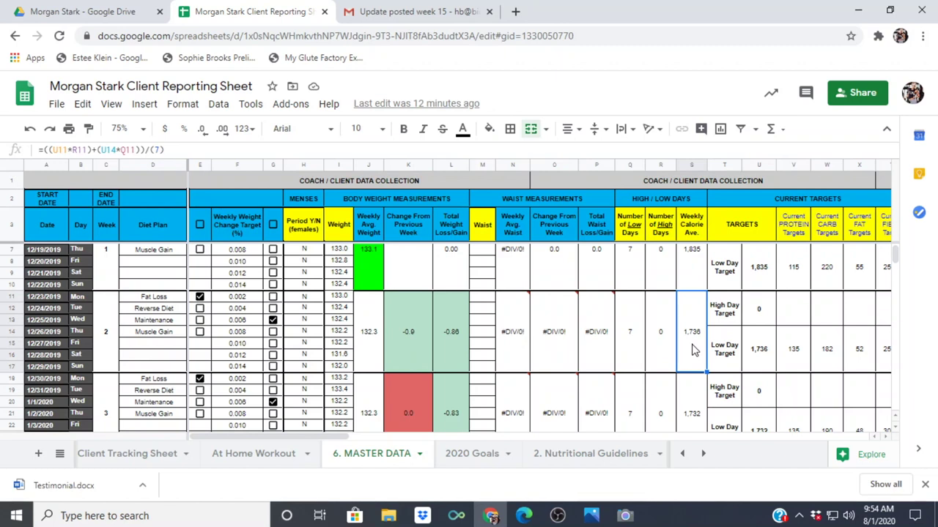
Step: Follow the weekly average weights in the master data from week 2 to week 6, and inspect week 6's calorie average
left_click(367, 335)
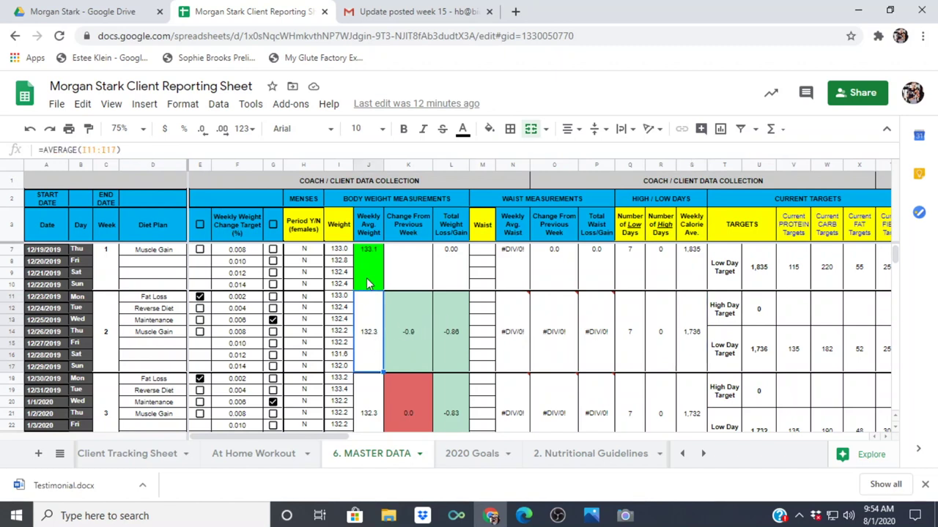
scroll(372, 327, "down", 1)
scroll(375, 337, "down", 1)
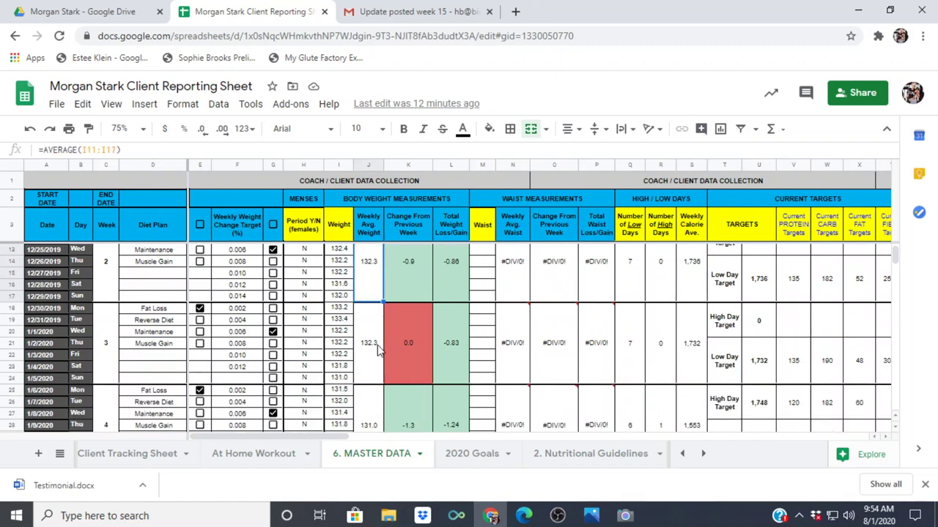
scroll(379, 350, "down", 3)
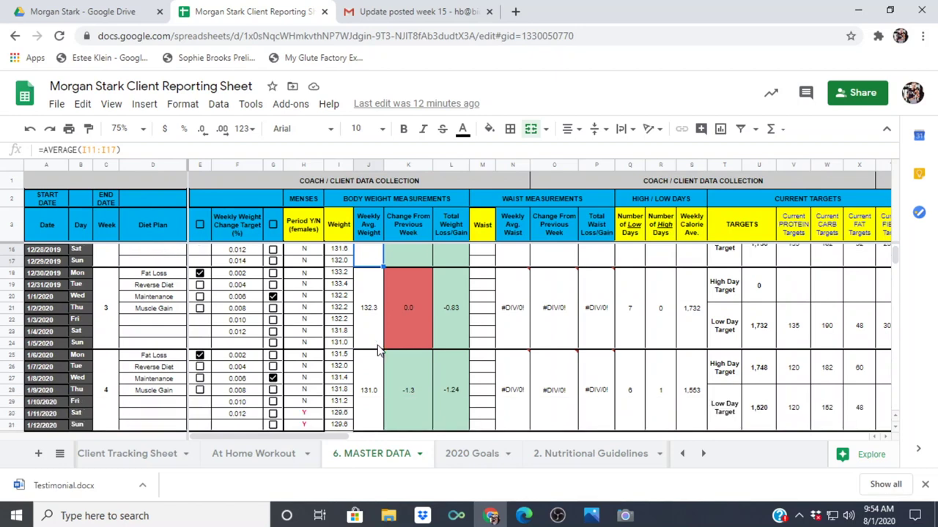
scroll(379, 350, "down", 4)
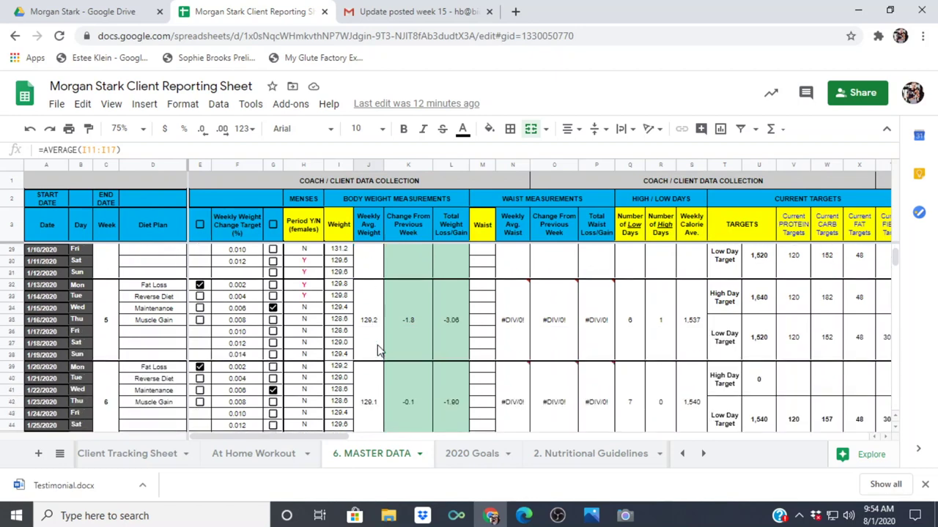
left_click(377, 350)
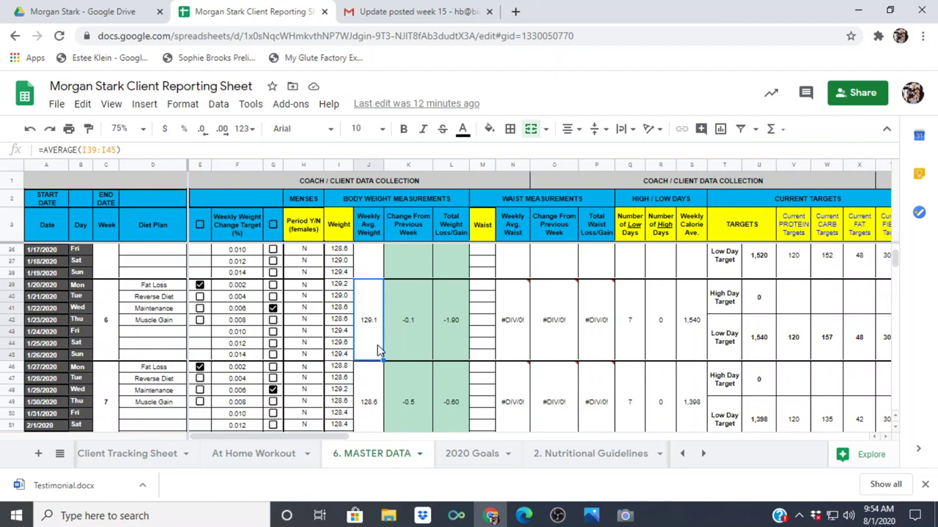
left_click(696, 330)
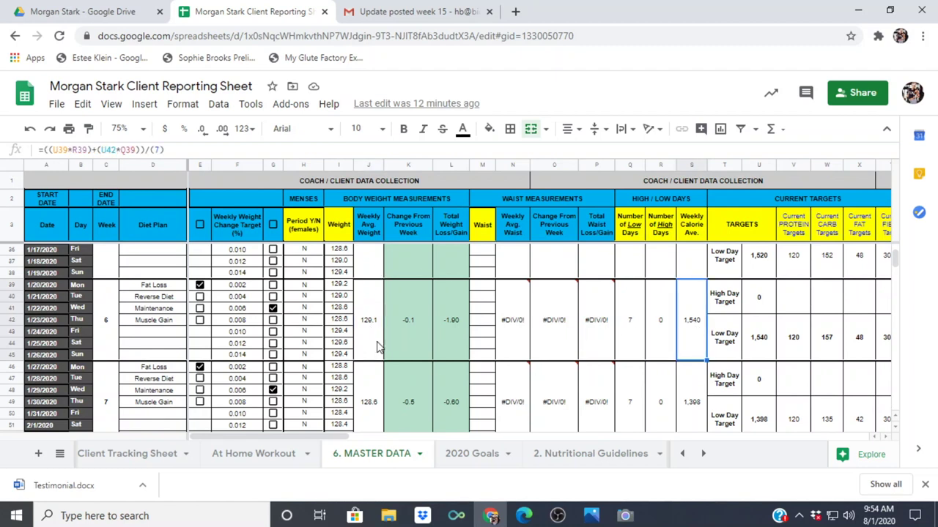
Step: Follow the weight loss through week 12, inspecting week 12's average weight and the weekly calorie averages of weeks 12 and 11
scroll(383, 337, "down", 3)
scroll(382, 337, "down", 5)
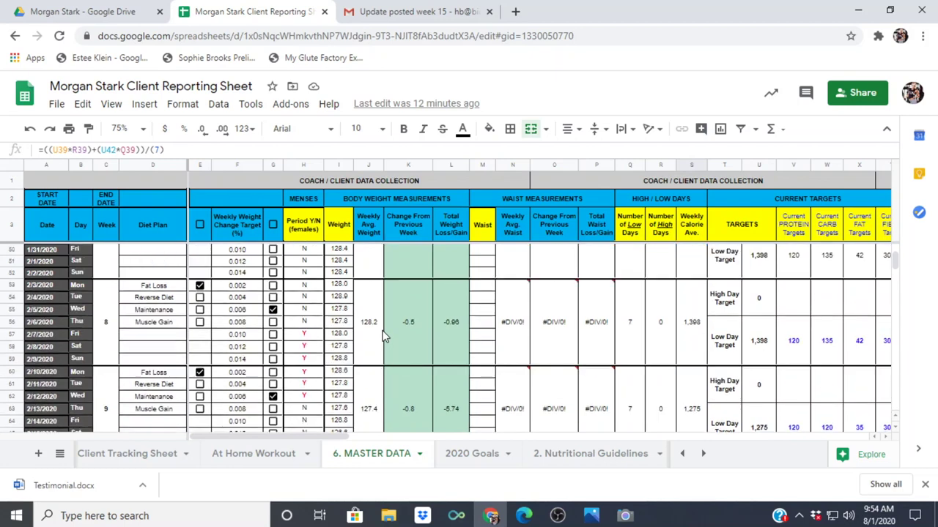
scroll(387, 337, "down", 5)
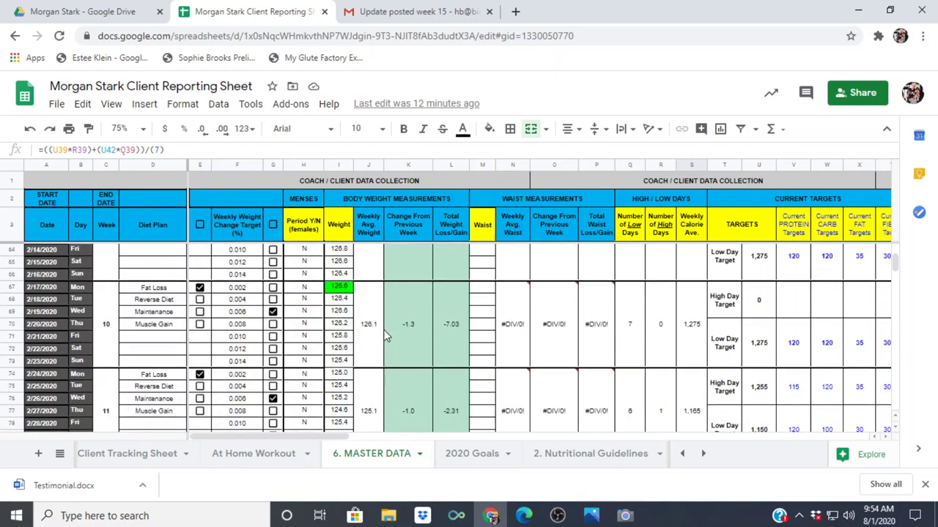
left_click(380, 372)
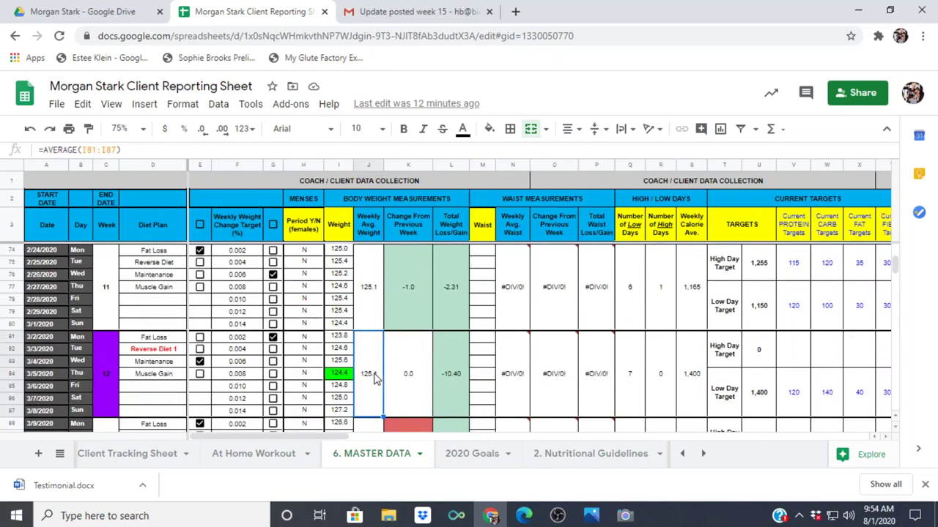
scroll(373, 374, "down", 1)
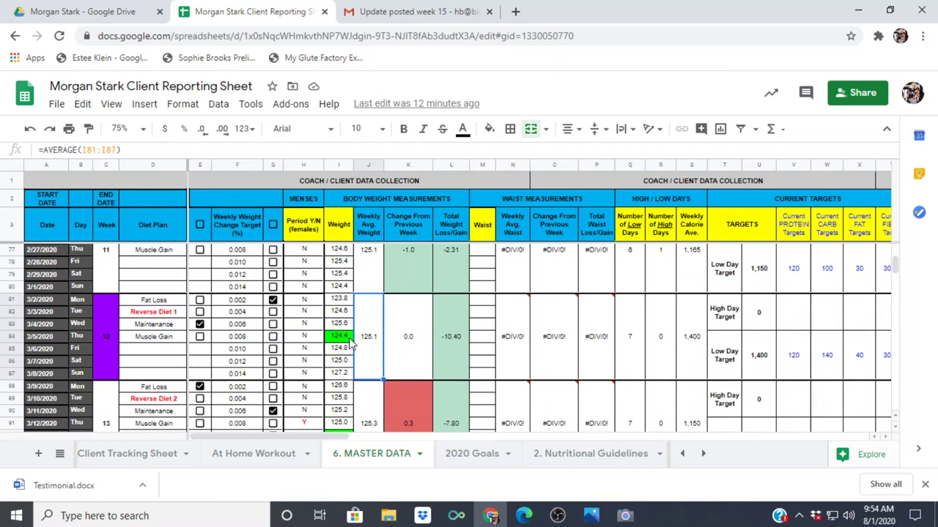
left_click(696, 343)
scroll(682, 301, "up", 1)
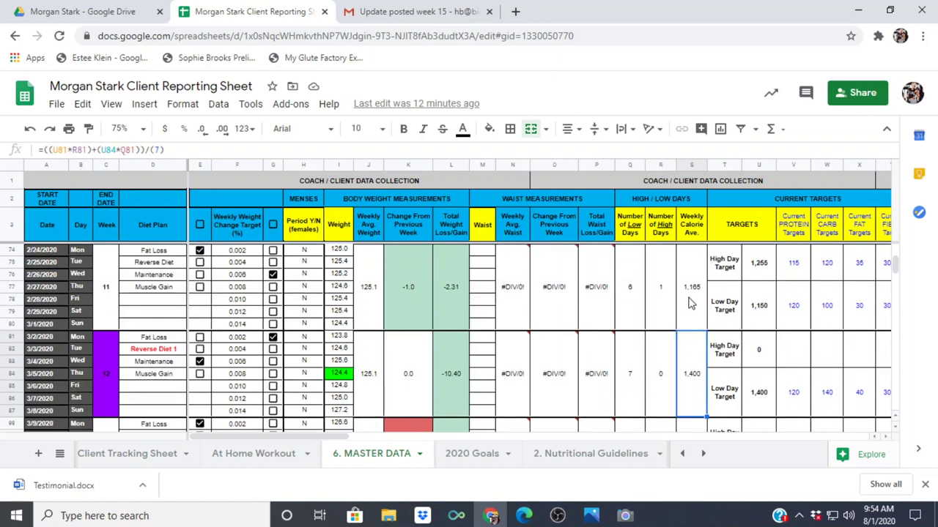
left_click(689, 300)
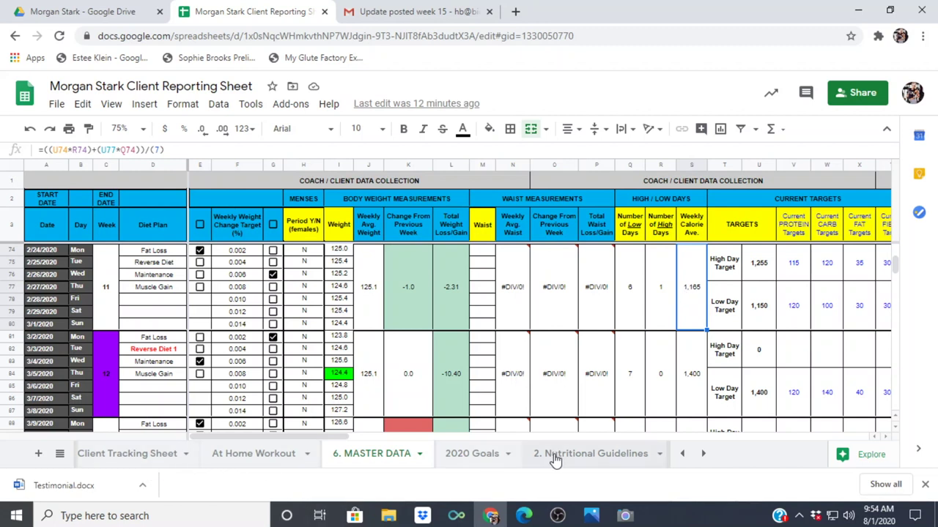
Step: Look up the Caloric Floor in the 1. Current personal information sheet and week 12's total weight loss in 6. MASTER DATA
left_click(682, 454)
left_click(181, 459)
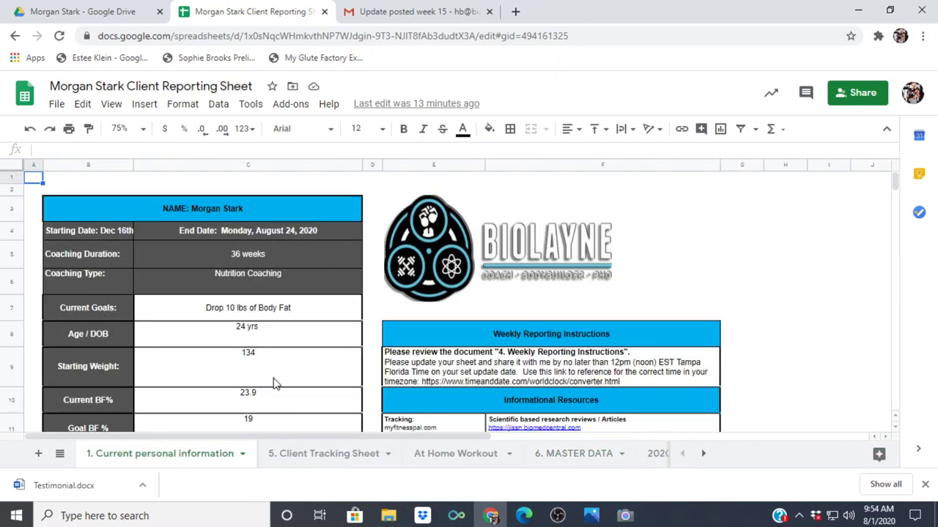
scroll(293, 346, "down", 3)
scroll(297, 346, "down", 5)
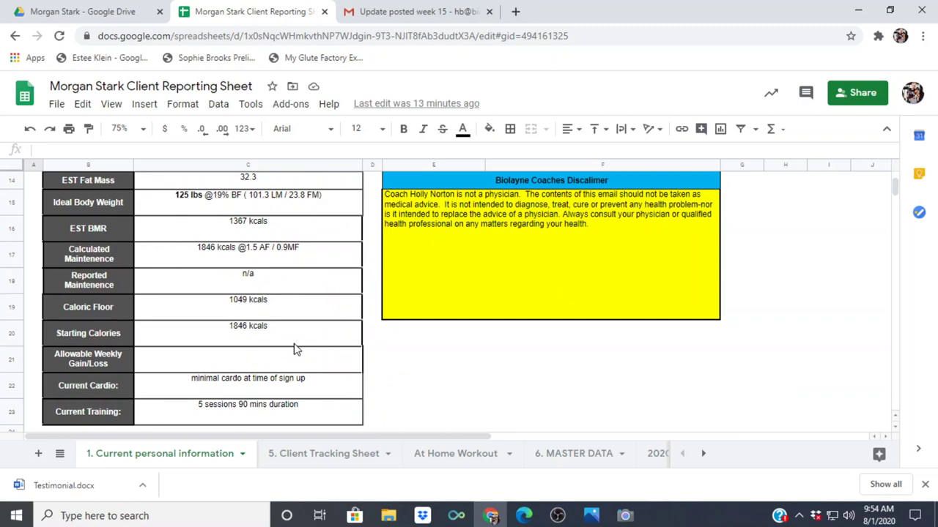
left_click(264, 311)
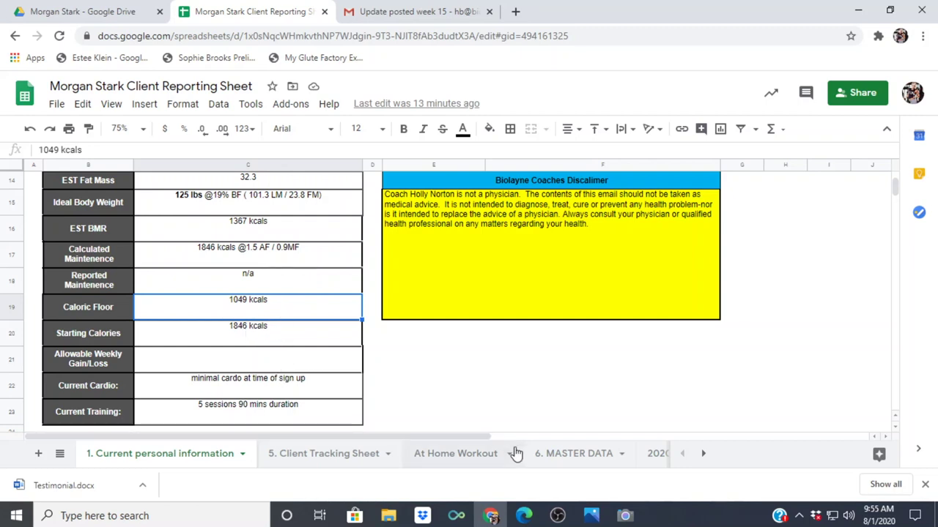
left_click(587, 454)
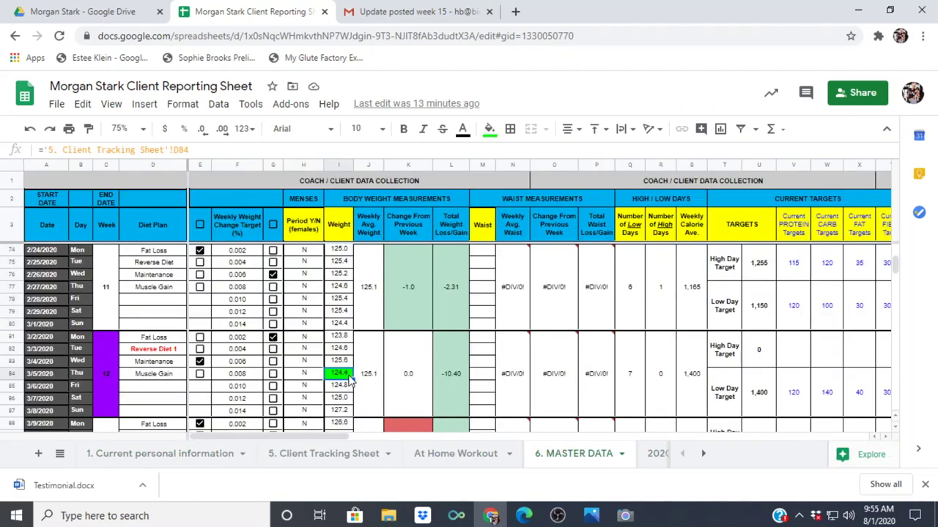
left_click(446, 387)
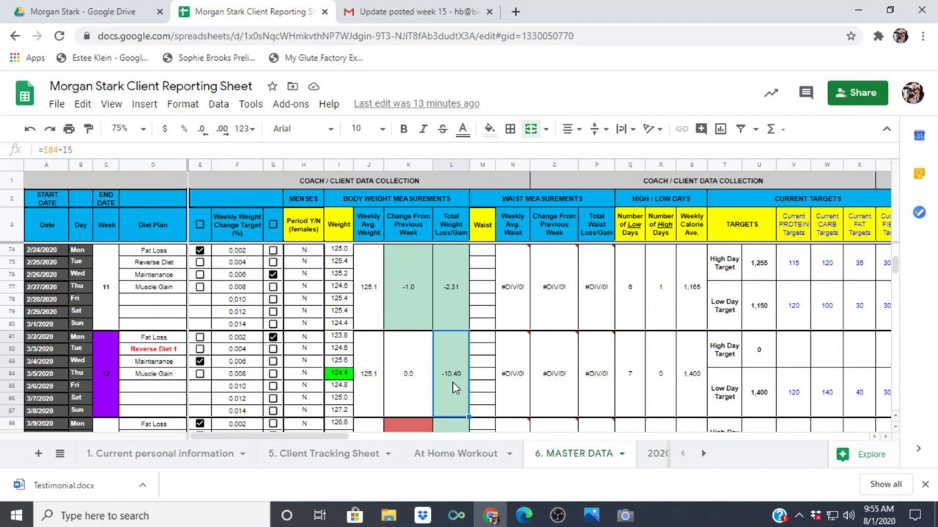
Step: Switch to the client's Google Drive folder, view the Week 14 - REAR FACING.PNG photo enlarged on the physique, and close it
left_click(105, 12)
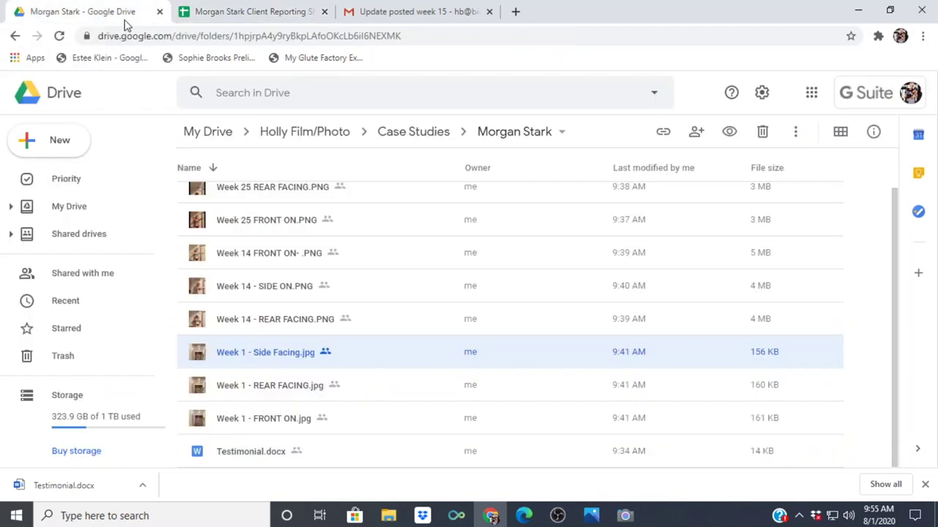
double_click(297, 323)
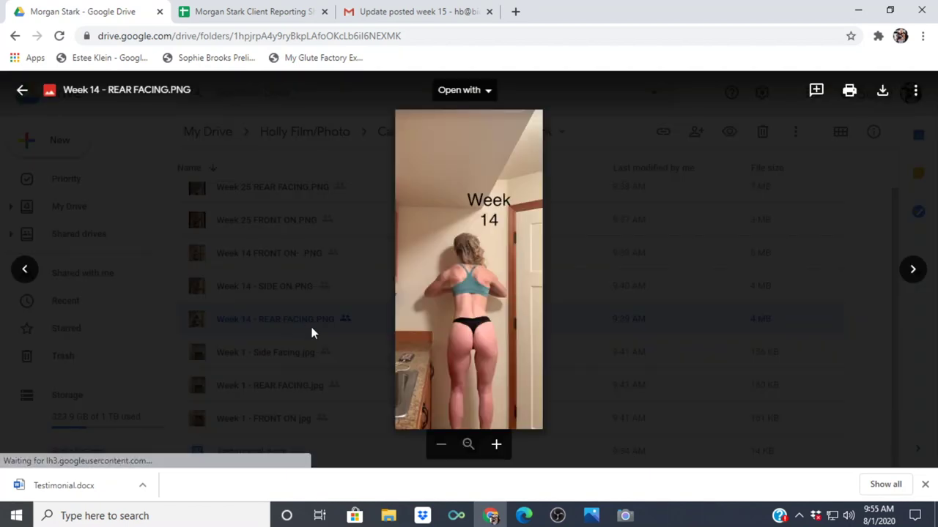
scroll(548, 326, "up", 1)
left_click_drag(546, 289, 549, 223)
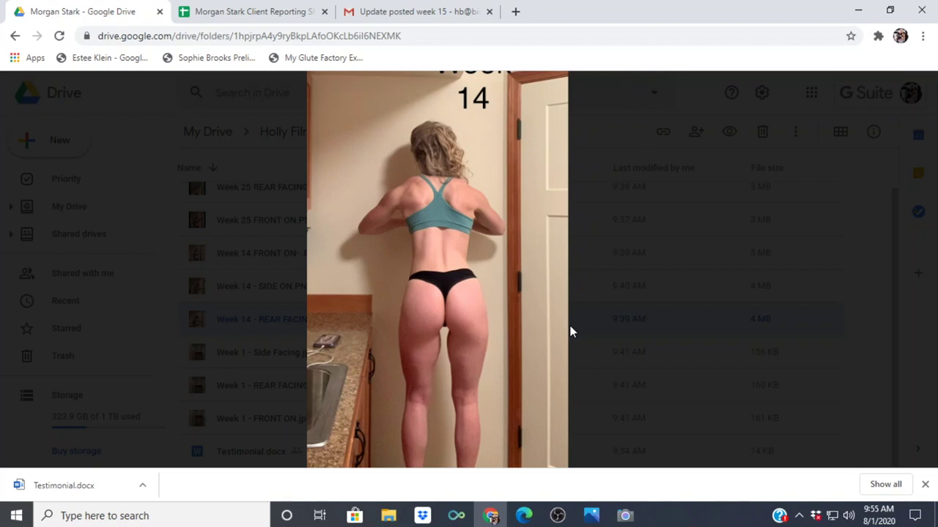
scroll(570, 325, "up", 2)
scroll(505, 314, "down", 4)
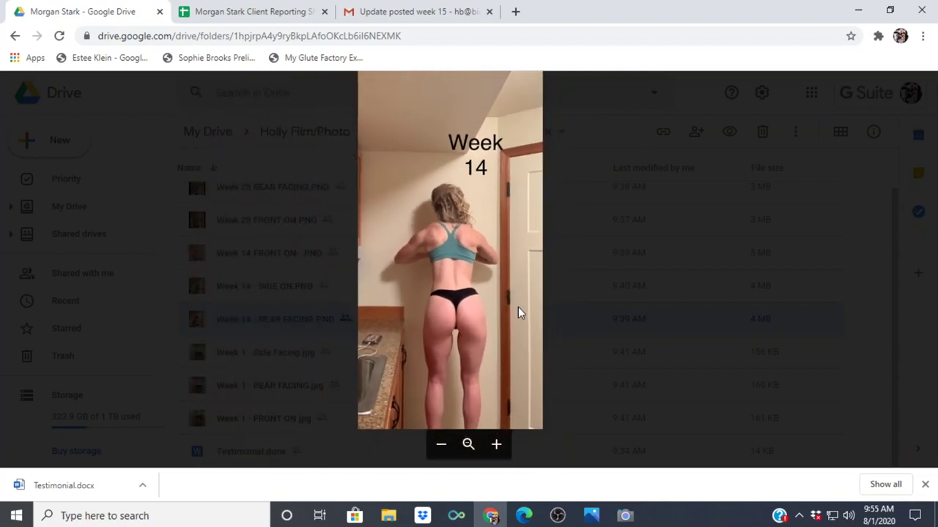
scroll(518, 310, "up", 1)
scroll(520, 315, "up", 2)
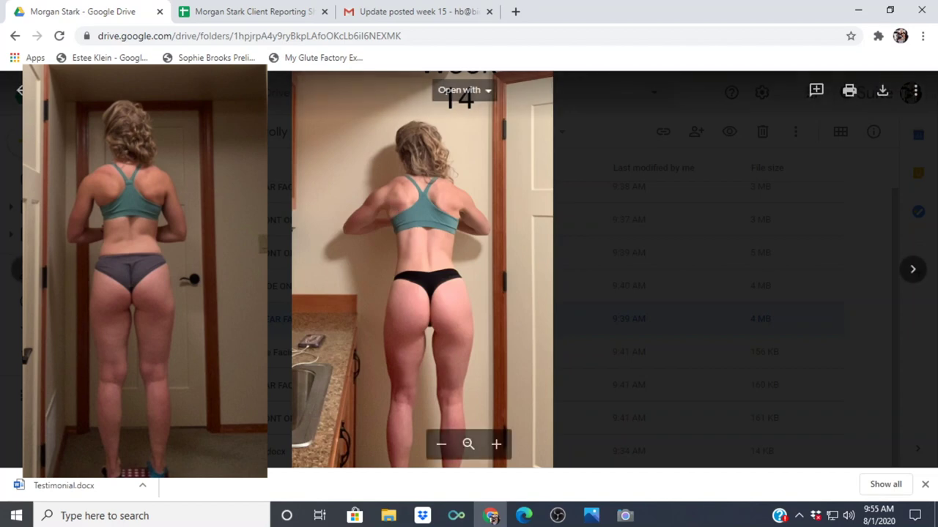
left_click(24, 93)
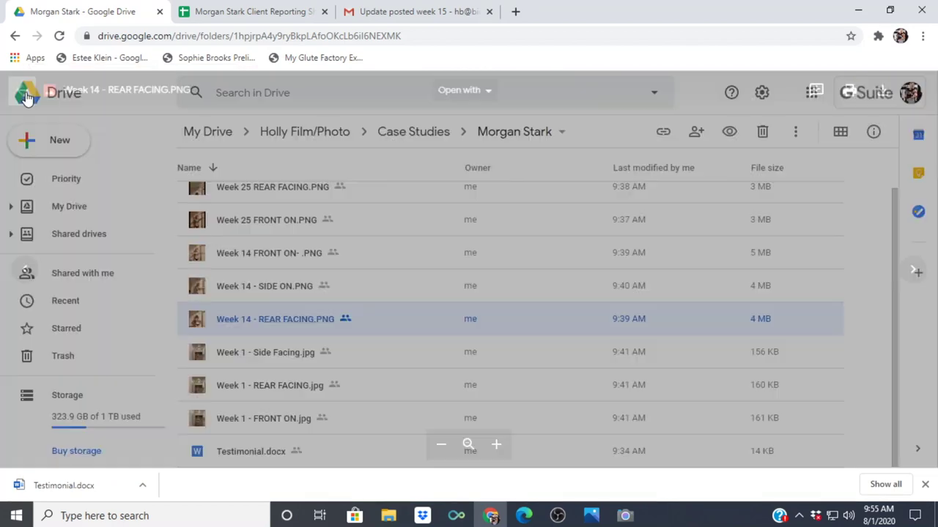
Step: View the Week 14 - SIDE ON.PNG photo enlarged, compare it with Week 1 - Side Facing.jpg, and return to the file list
double_click(294, 286)
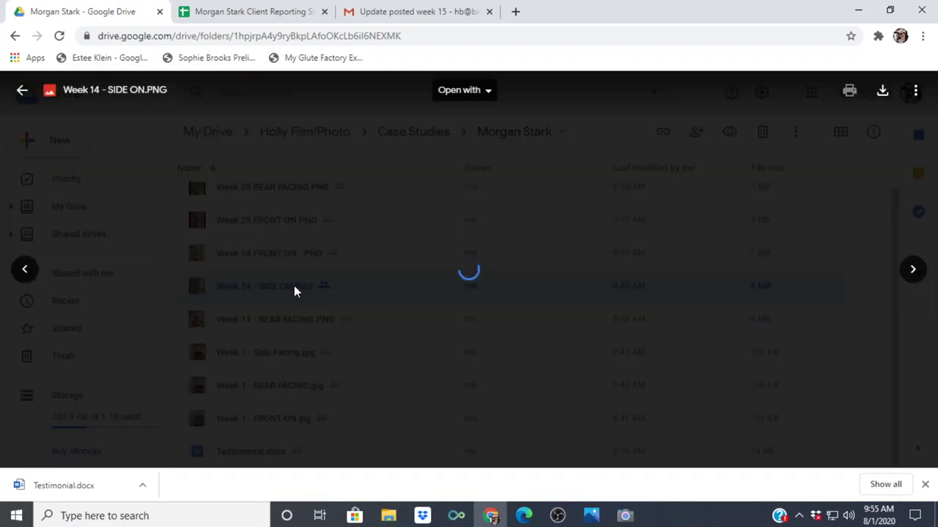
left_click(518, 324)
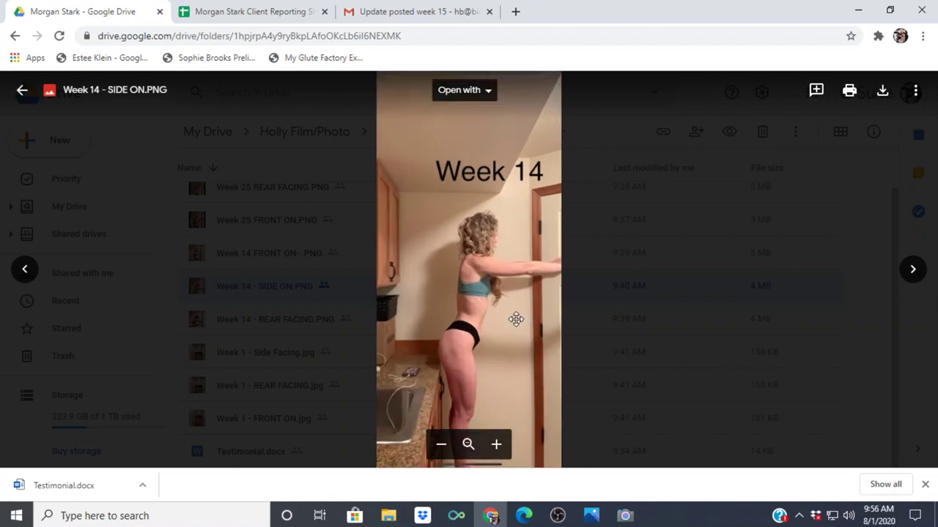
left_click(515, 291)
left_click_drag(535, 326, 513, 239)
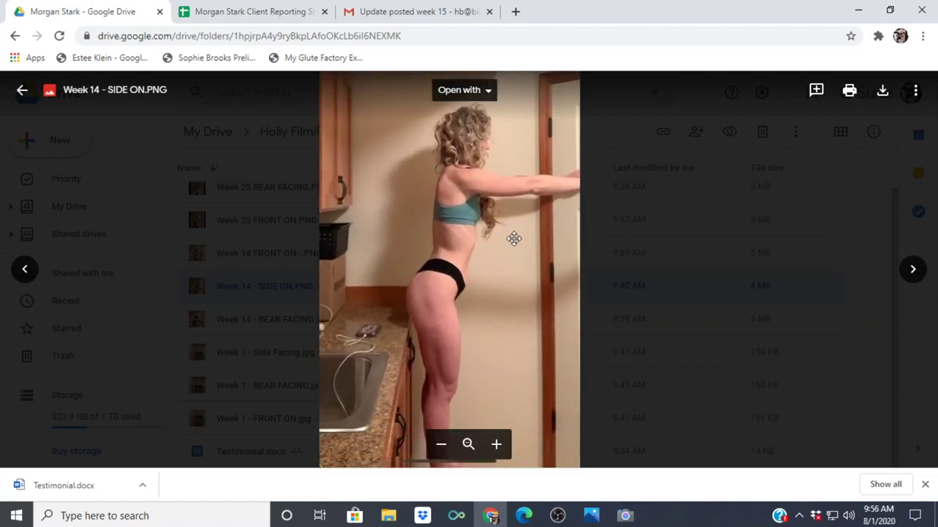
left_click(532, 294)
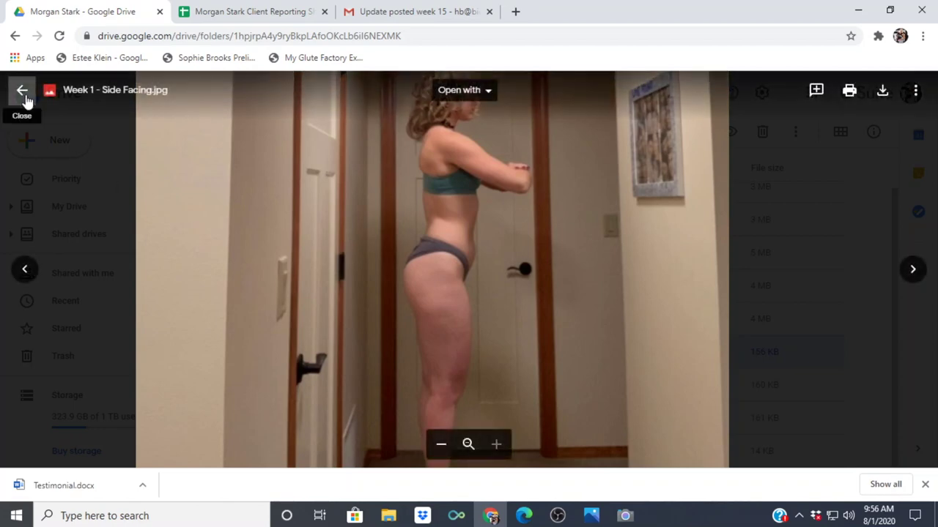
left_click(22, 90)
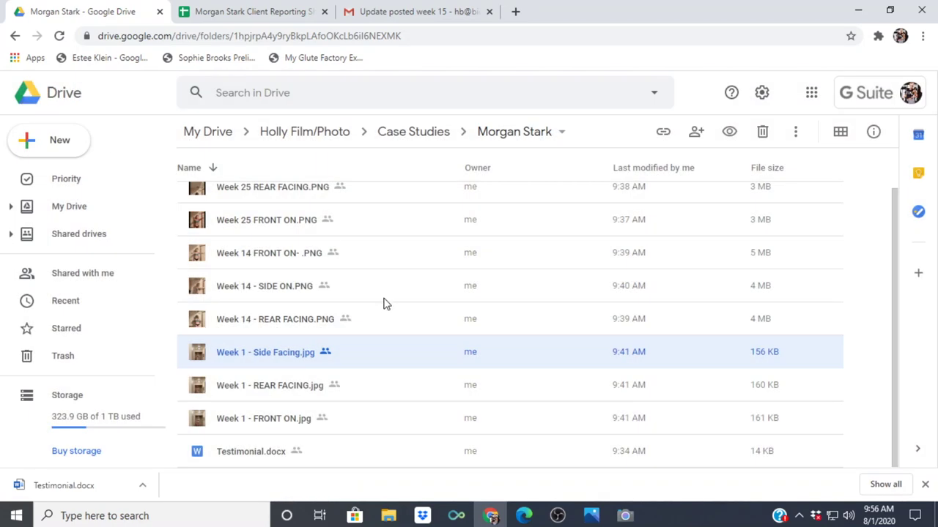
Step: Open the Week 14 FRONT ON- .PNG photo and enlarge it to examine the front physique
double_click(277, 262)
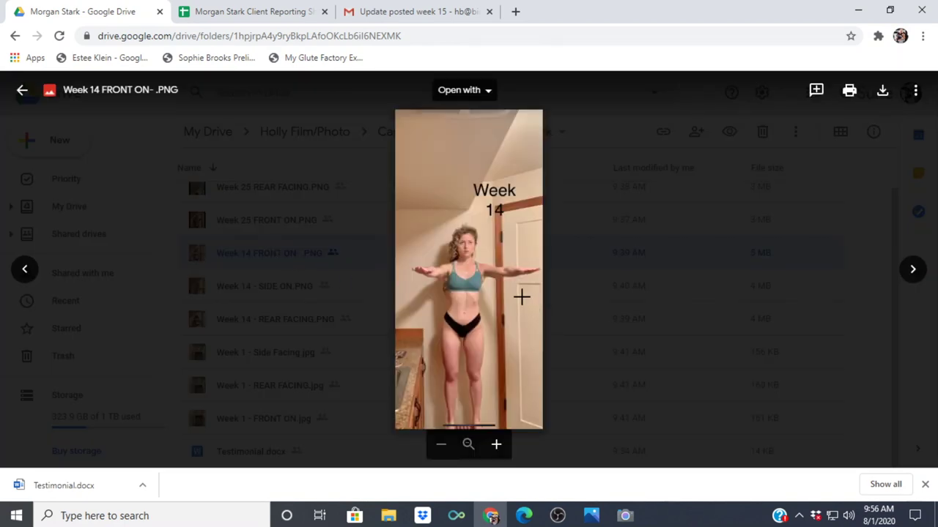
scroll(524, 298, "up", 2)
left_click_drag(523, 298, 544, 254)
left_click_drag(556, 305, 552, 277)
scroll(549, 285, "up", 3)
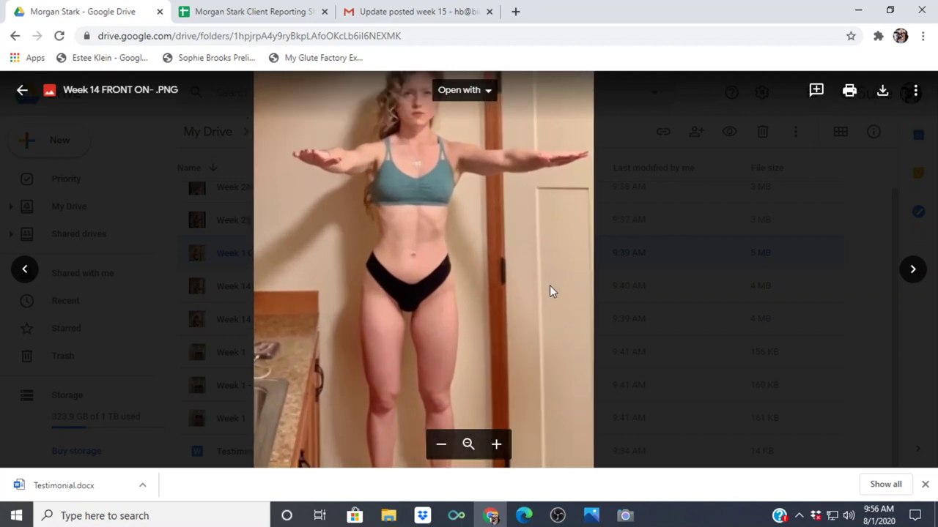
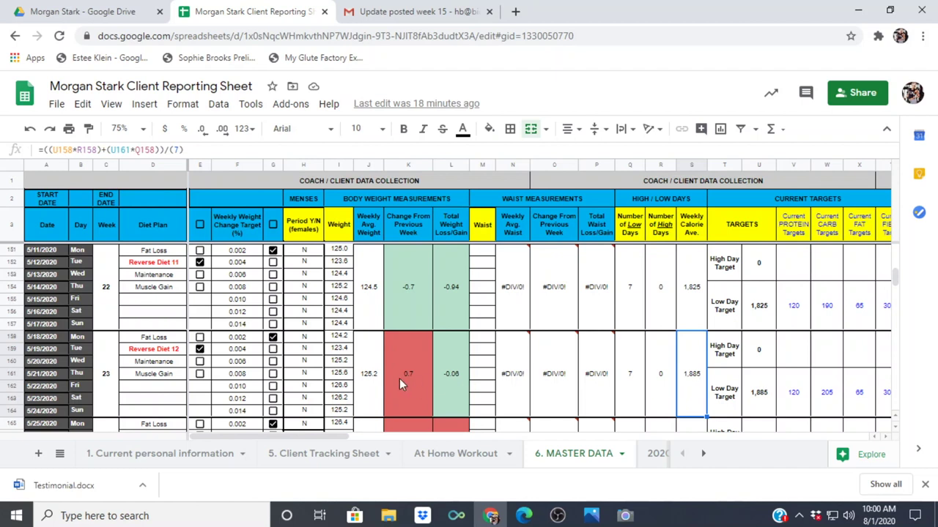
Step: Inspect week 23's average weight in the 6. MASTER DATA sheet and follow the reverse diet weeks through to week 27
left_click(369, 381)
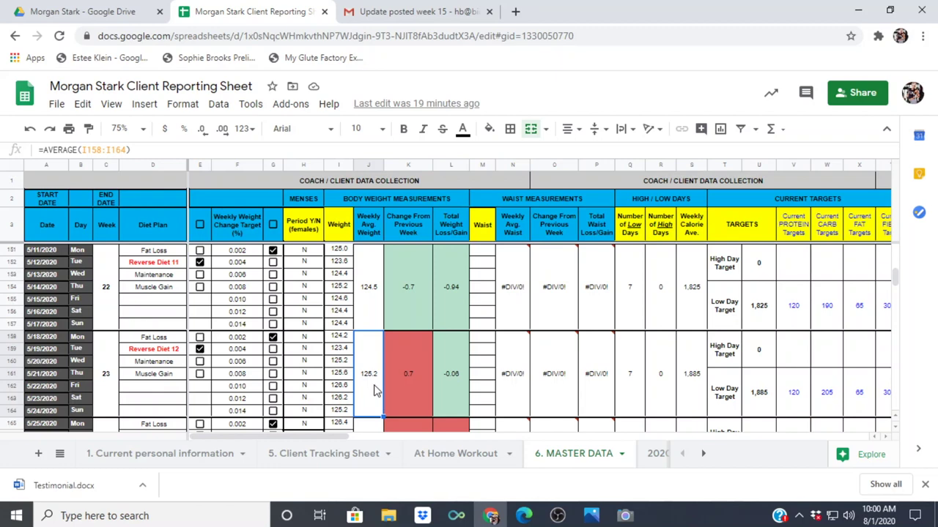
scroll(374, 393, "down", 3)
scroll(374, 390, "down", 1)
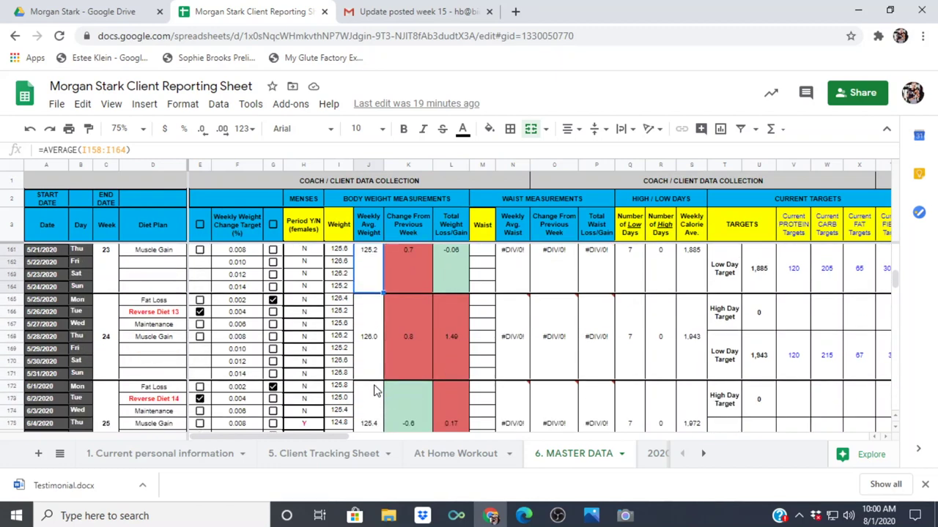
scroll(373, 391, "down", 3)
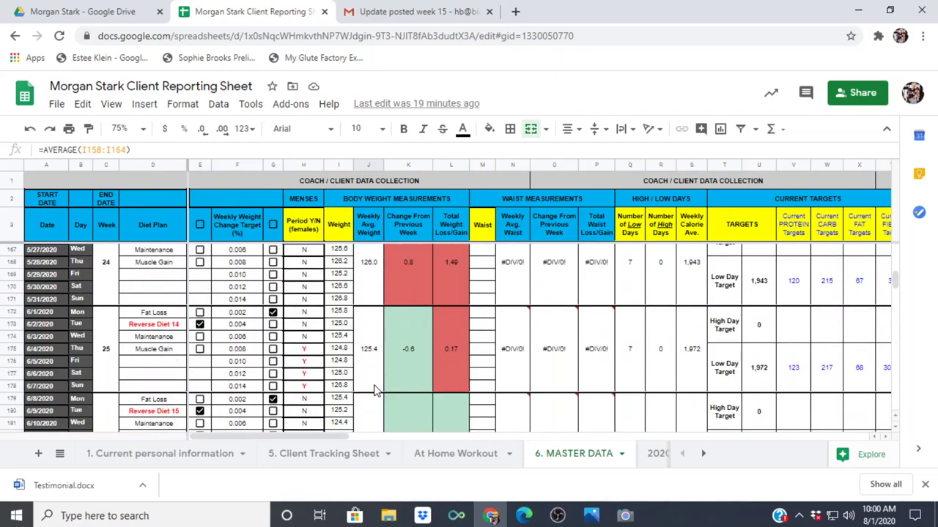
scroll(374, 390, "down", 2)
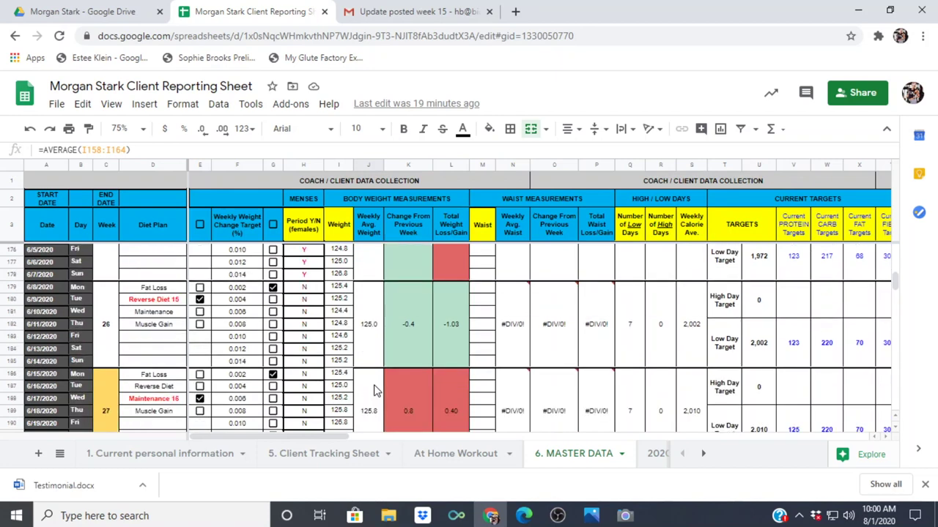
Step: Inspect the weekly average weight and weekly calorie average for week 26 and week 27 in the 6. MASTER DATA sheet
scroll(373, 390, "down", 2)
scroll(374, 391, "up", 1)
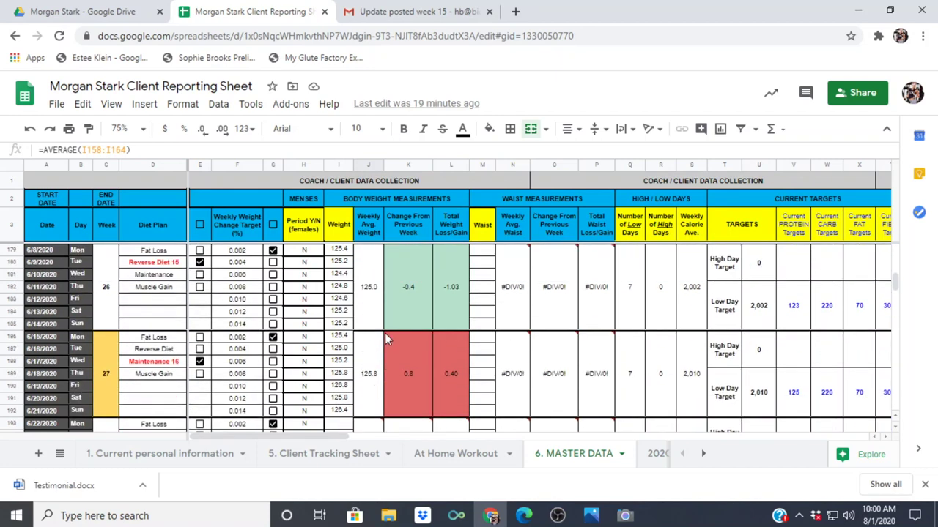
left_click(375, 297)
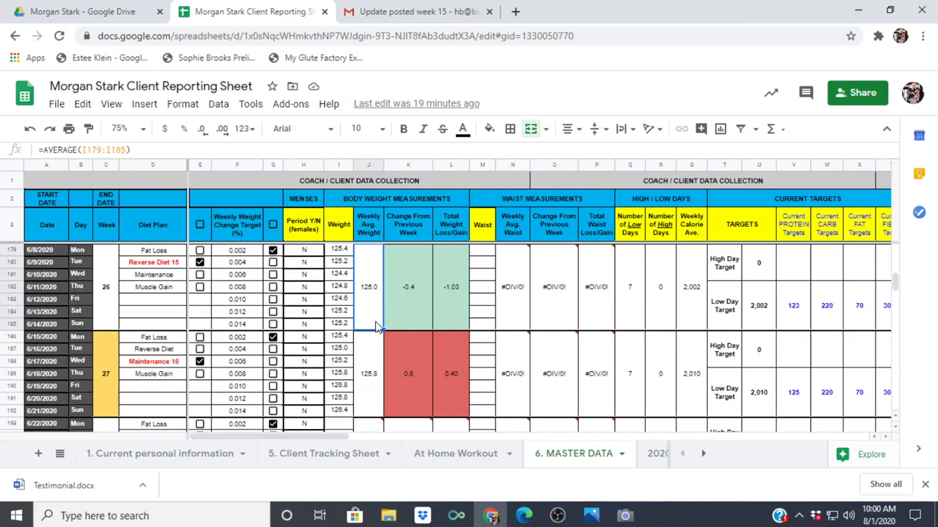
left_click(692, 310)
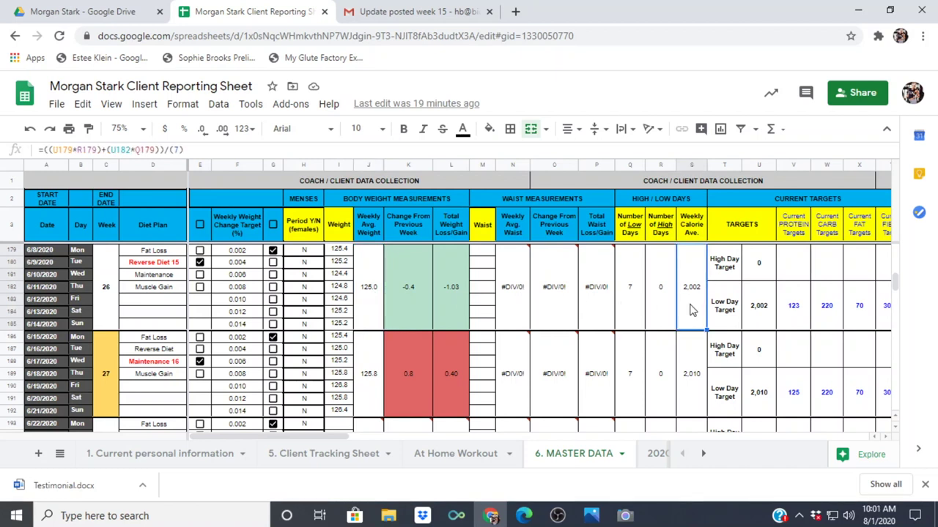
left_click(374, 301)
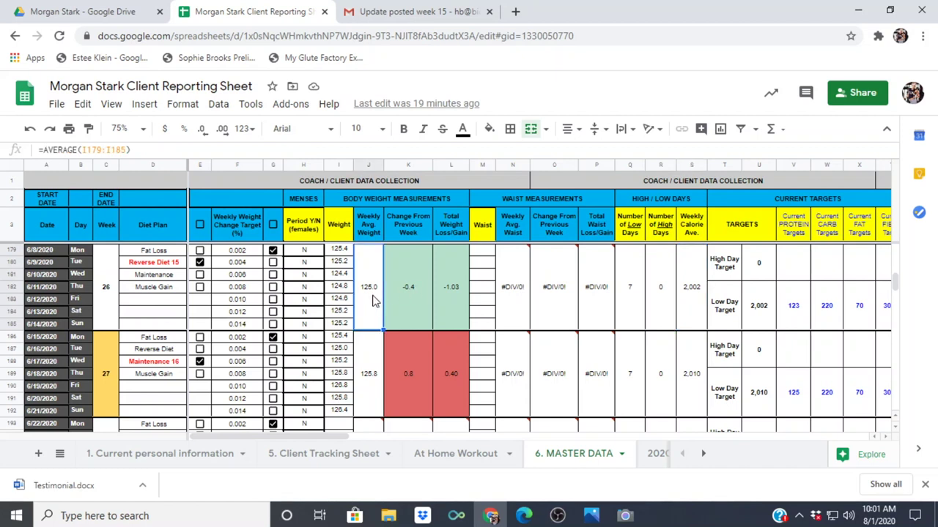
scroll(372, 300, "down", 1)
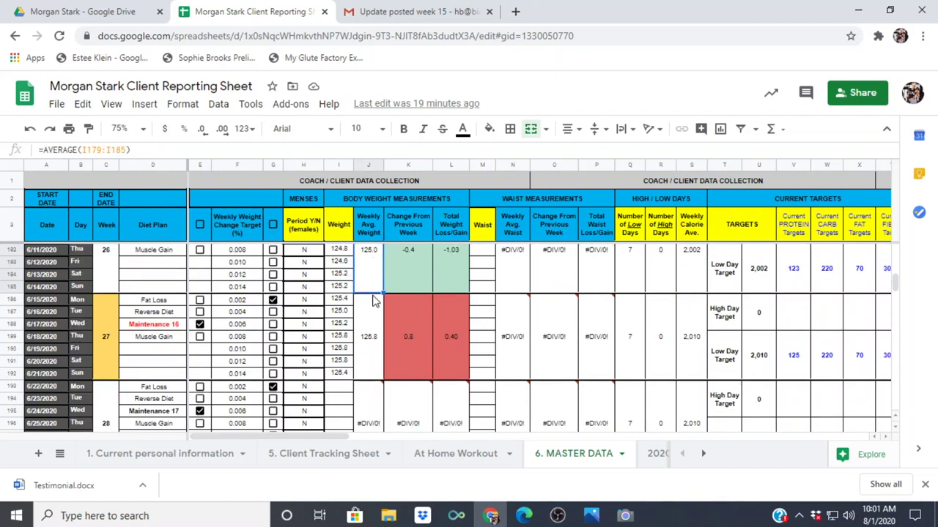
left_click(370, 344)
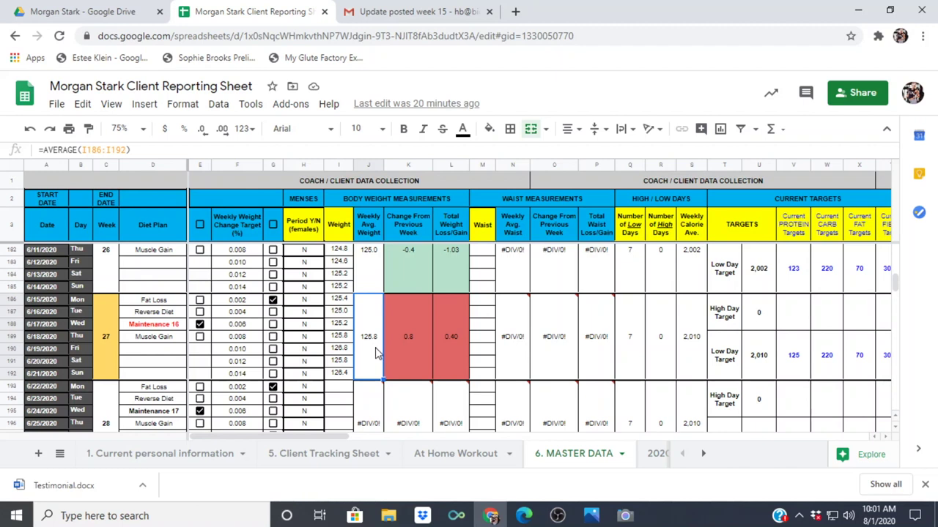
left_click(689, 364)
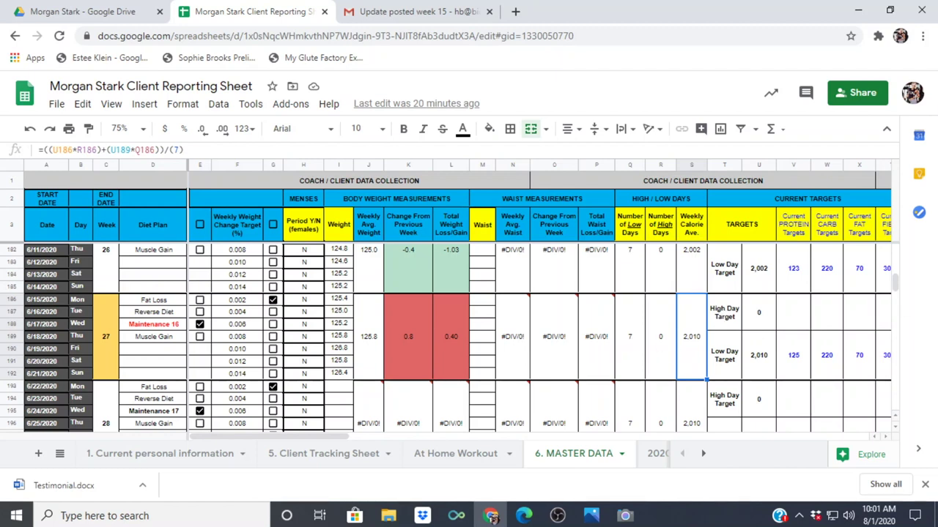
Step: Return to week 1 and examine its average weight, daily weights from Tuesday to Sunday, and weekly calorie average
left_click_drag(894, 283, 894, 252)
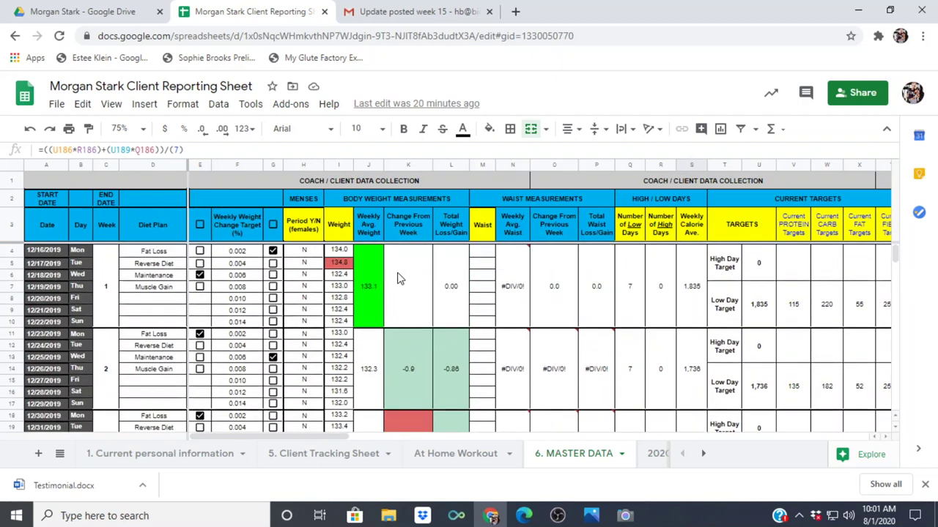
left_click(375, 294)
left_click(345, 263)
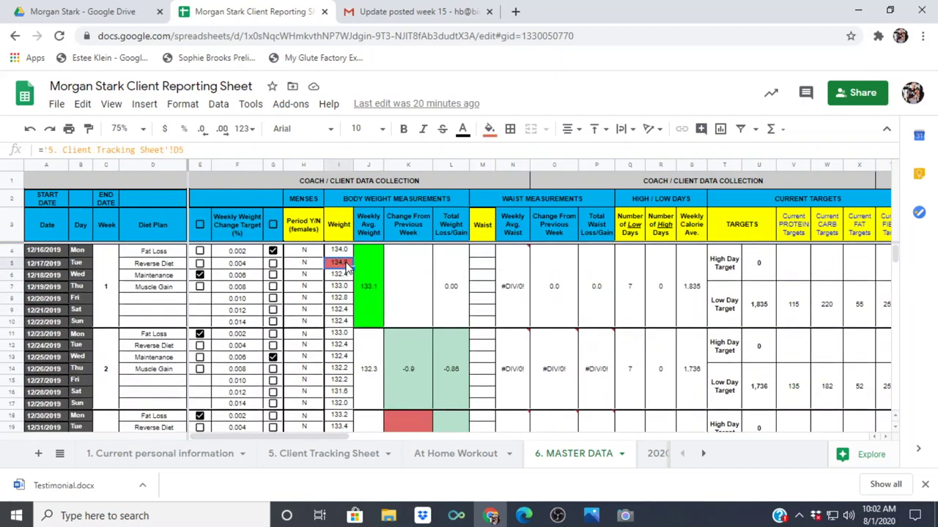
left_click(690, 292)
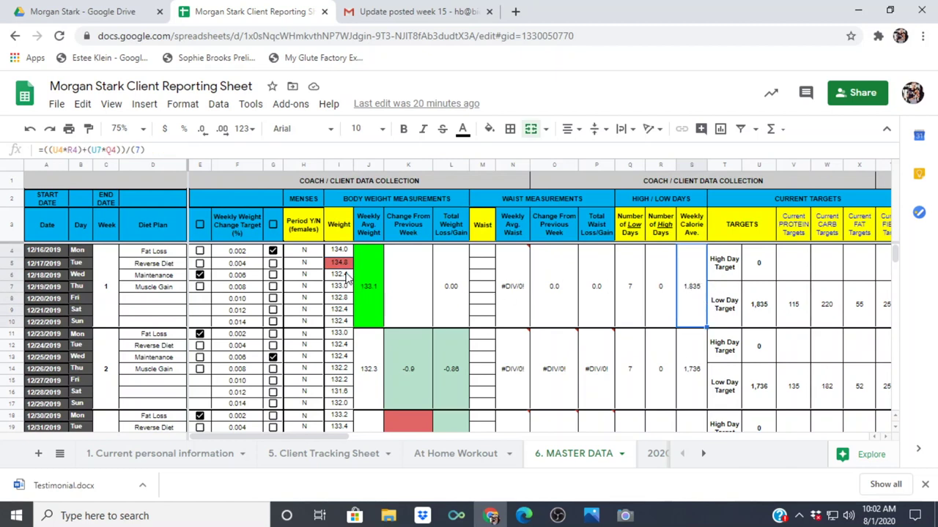
left_click_drag(344, 276, 348, 322)
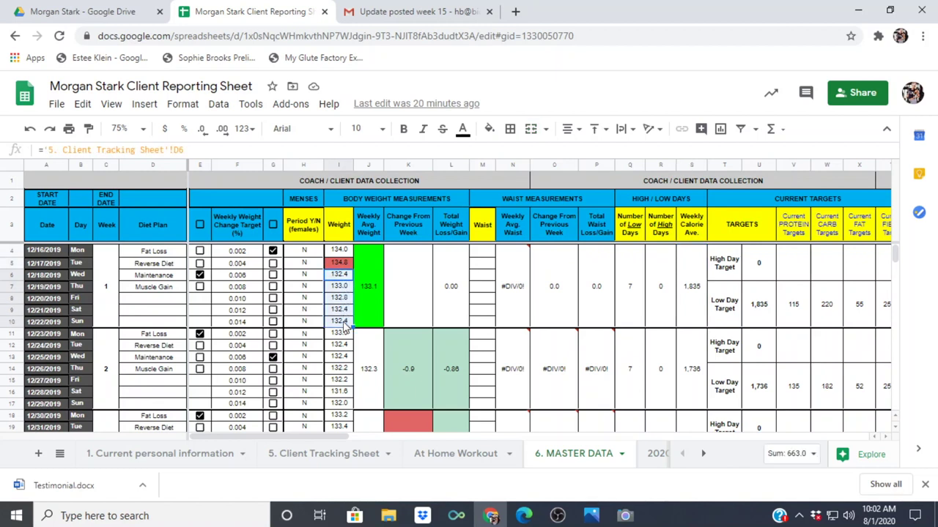
left_click(692, 288)
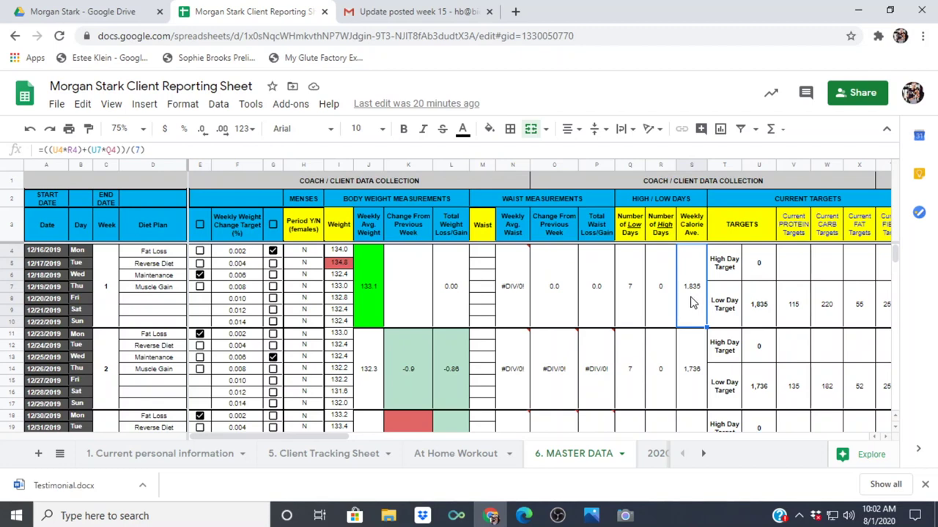
Step: Follow the weekly weight and calorie records from week 1 through the early reverse diet weeks to week 15
scroll(651, 290, "down", 7)
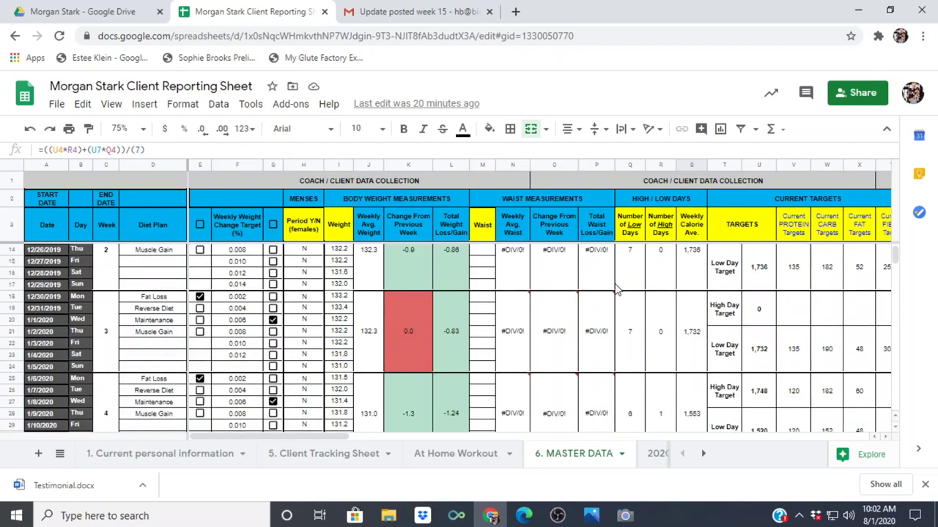
scroll(622, 293, "down", 12)
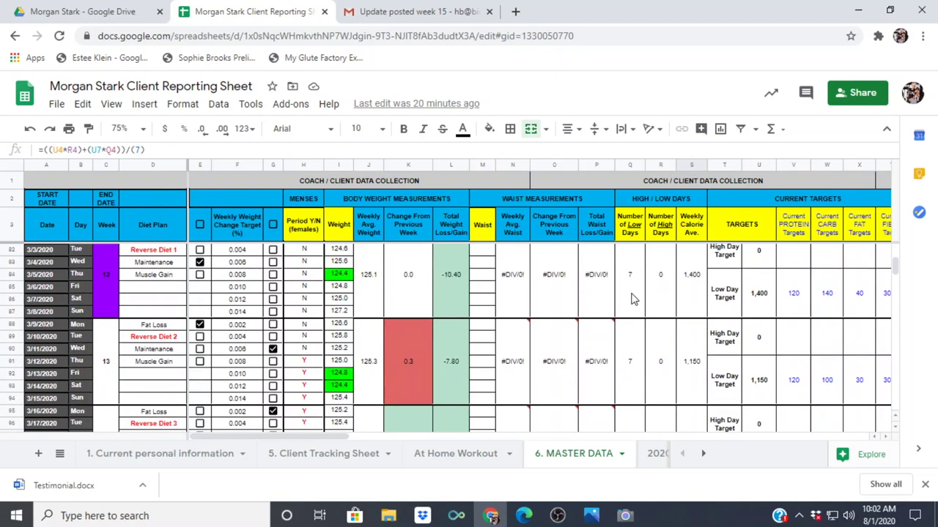
scroll(634, 299, "down", 4)
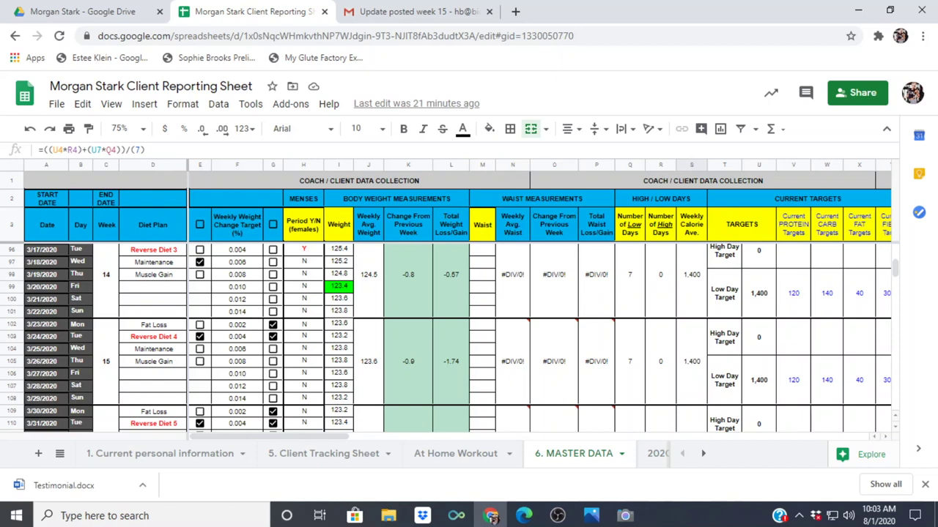
Step: Examine week 1's low day protein, carb and fat targets and the actual protein consumed each day that week
left_click_drag(341, 436, 393, 438)
scroll(645, 311, "up", 10)
scroll(640, 311, "up", 3)
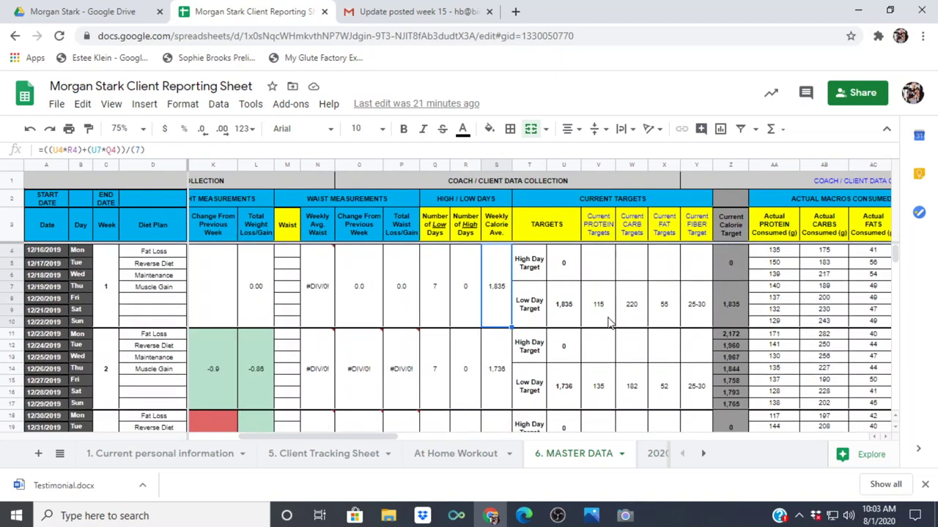
left_click(612, 308)
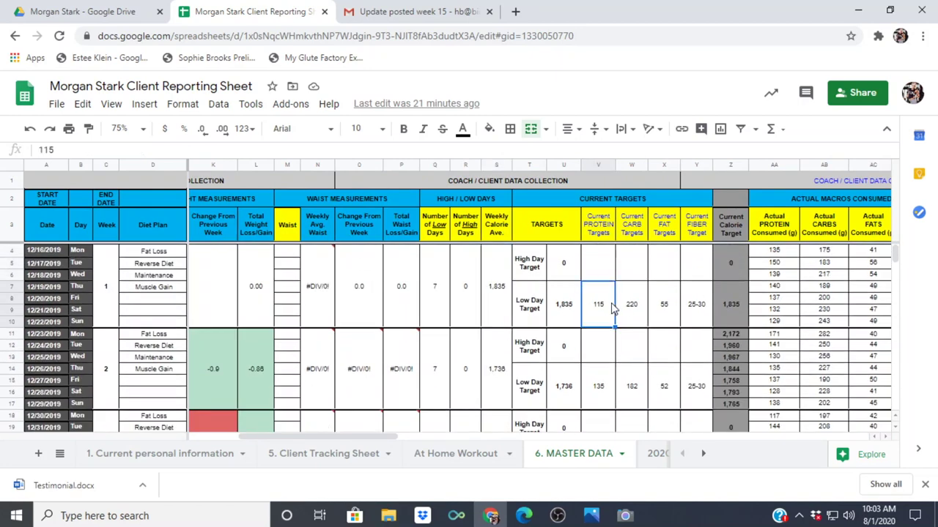
left_click(639, 309)
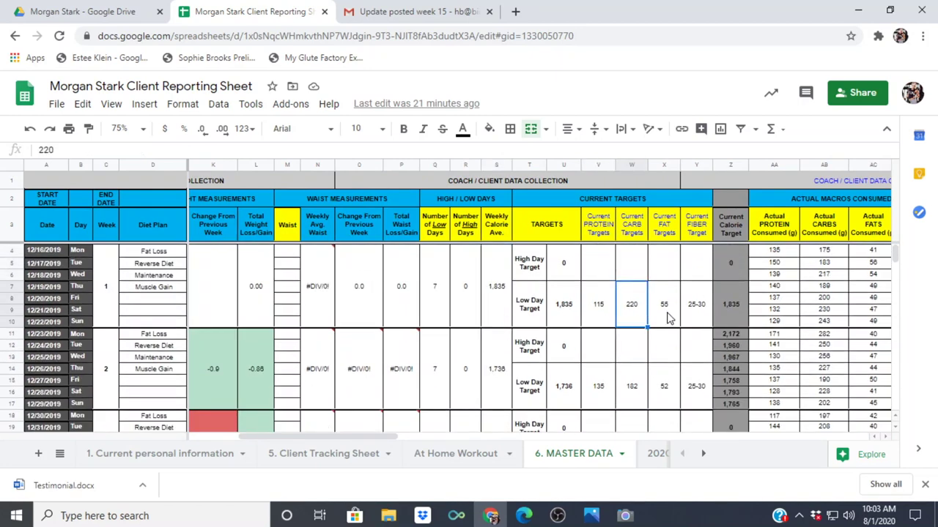
left_click(670, 318)
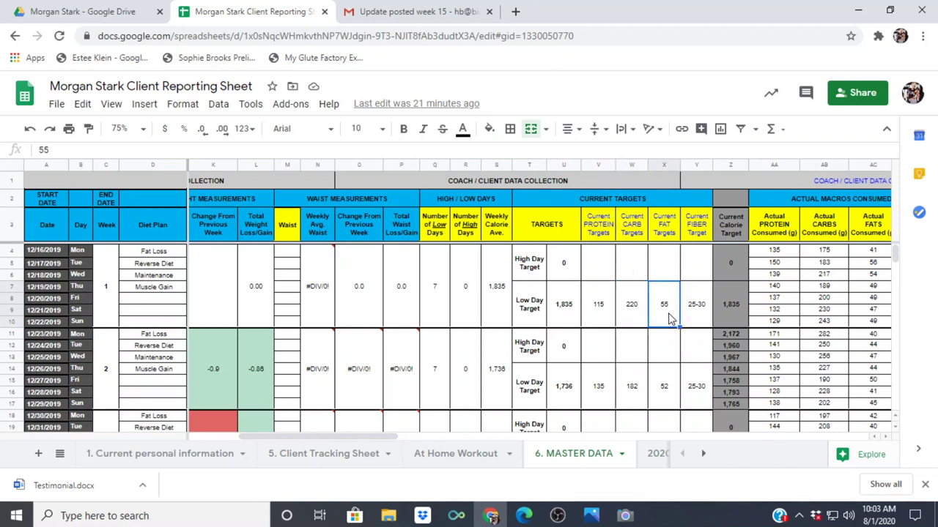
left_click_drag(778, 254, 782, 322)
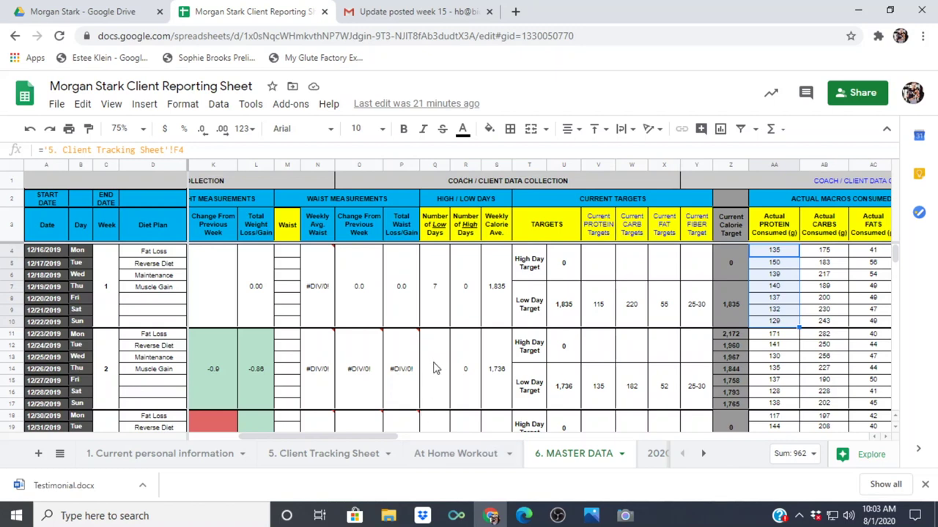
Step: Compare week 2's low day protein target with week 1's, and check week 2's carb and fat targets
left_click(604, 405)
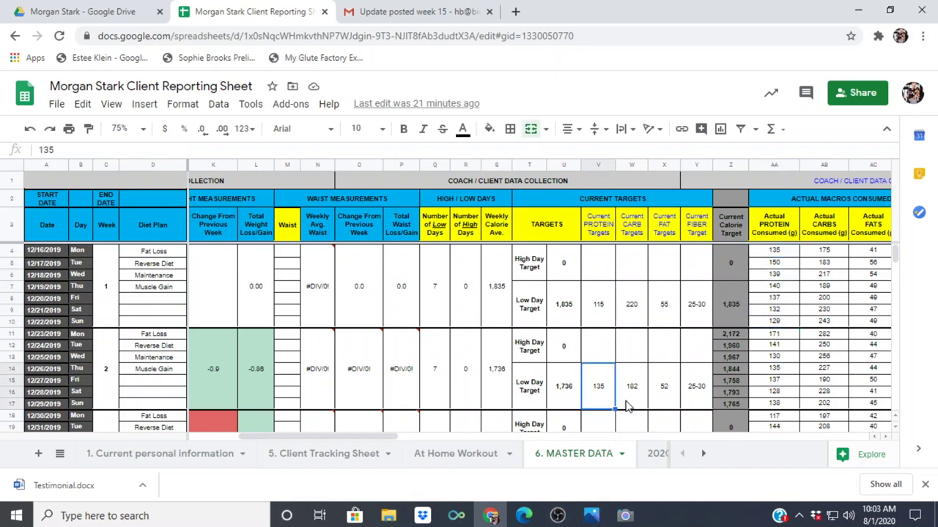
left_click(610, 324)
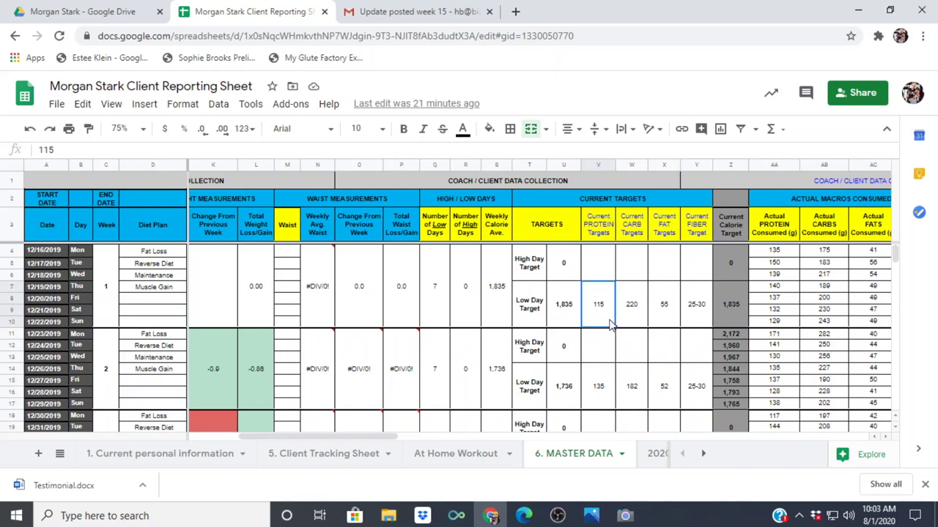
left_click(600, 384)
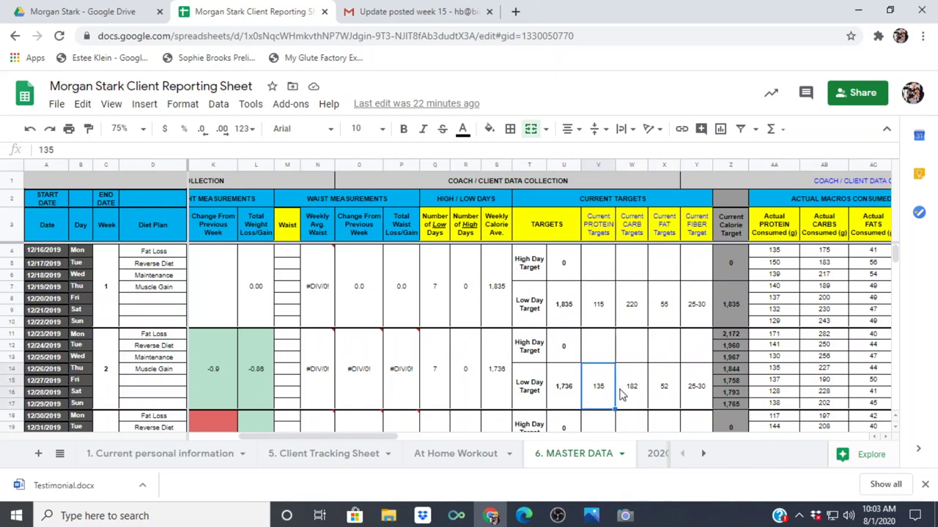
left_click(626, 394)
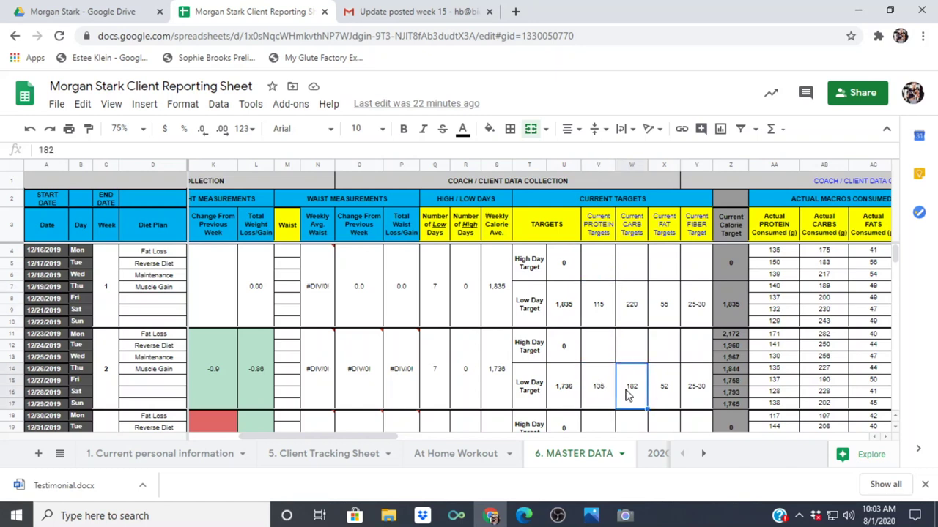
left_click(667, 395)
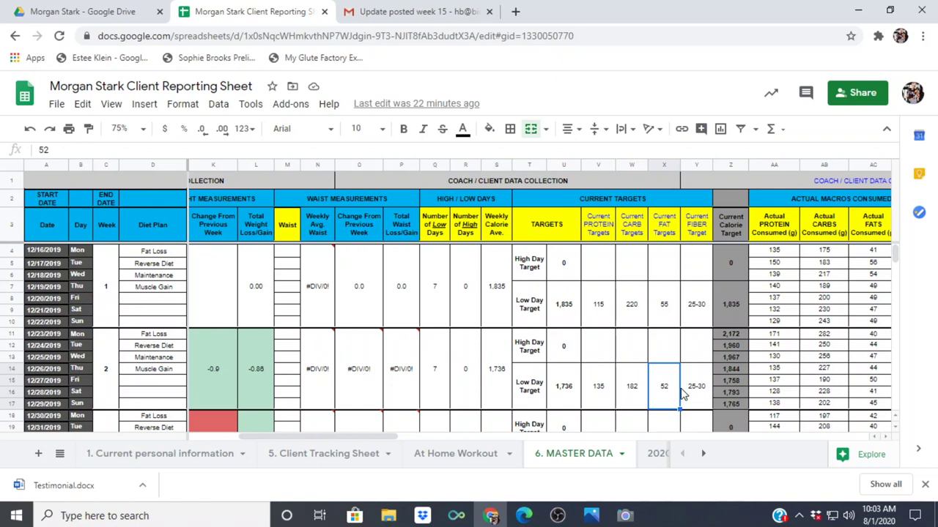
Step: Go to week 11 and inspect its low day protein, carb and fat targets
scroll(686, 349, "down", 6)
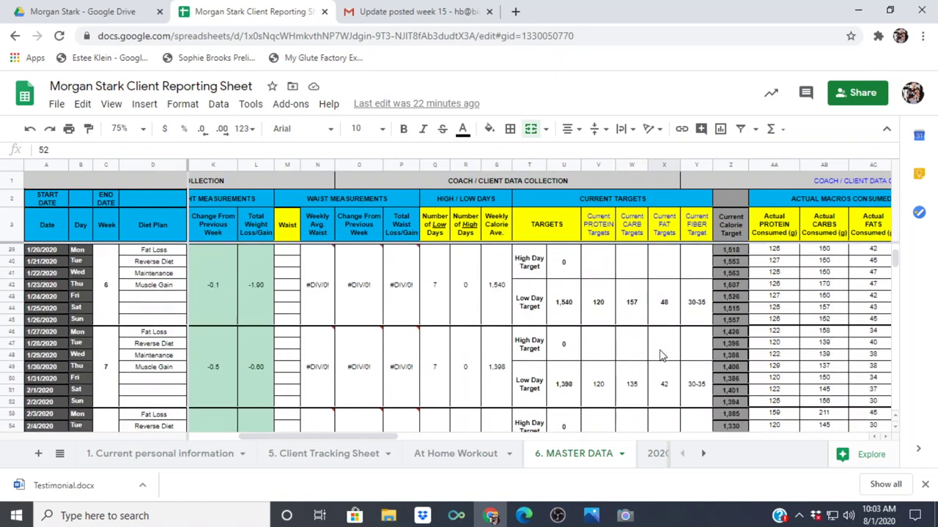
scroll(659, 355, "down", 6)
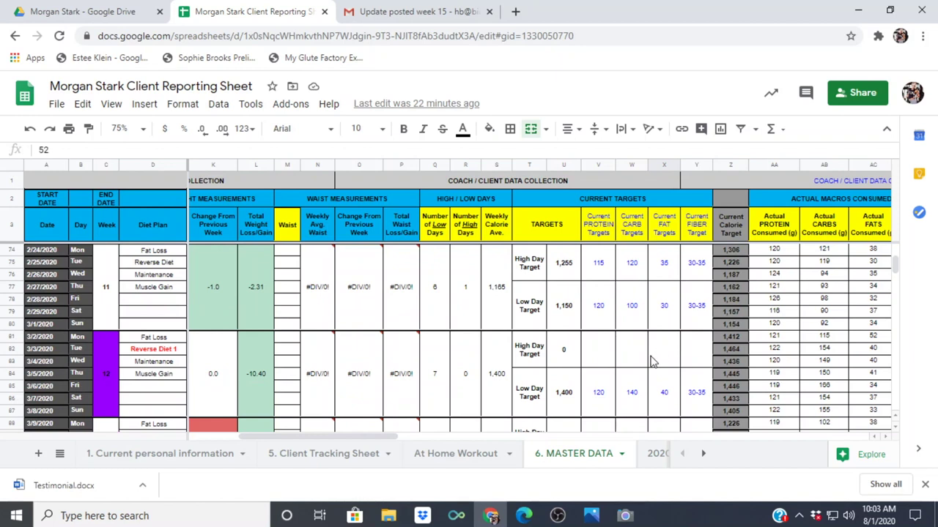
left_click(639, 321)
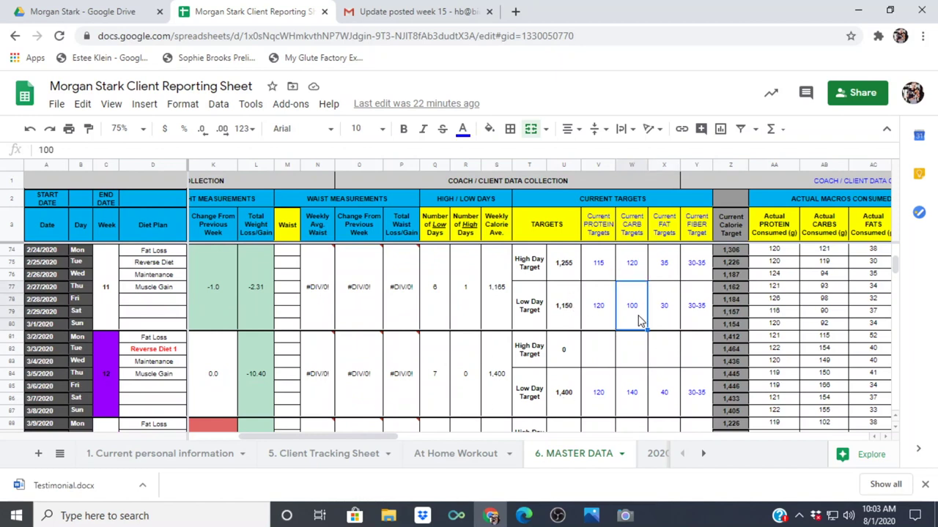
left_click(595, 307)
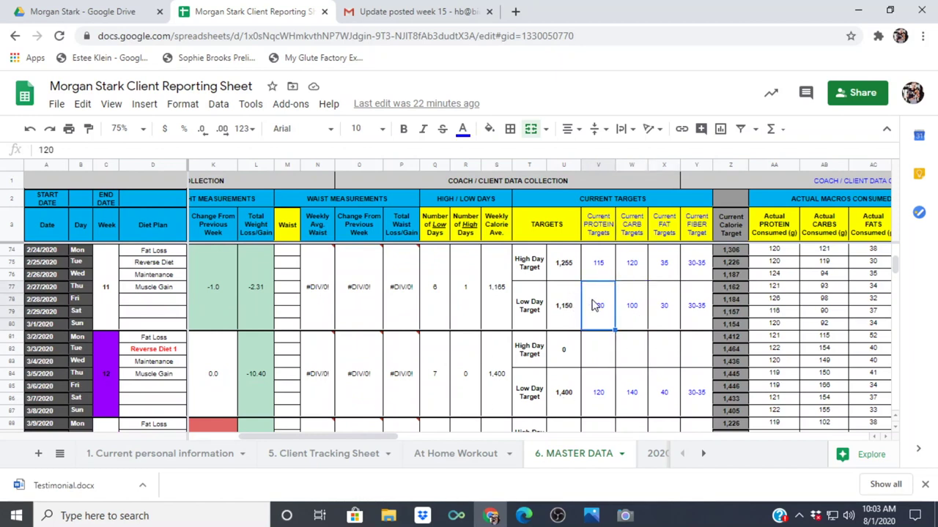
left_click(629, 320)
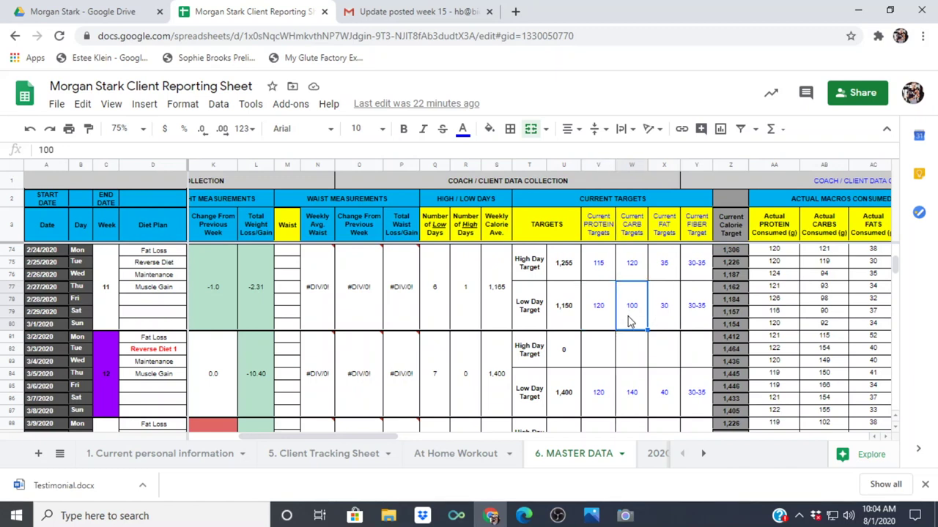
left_click(664, 319)
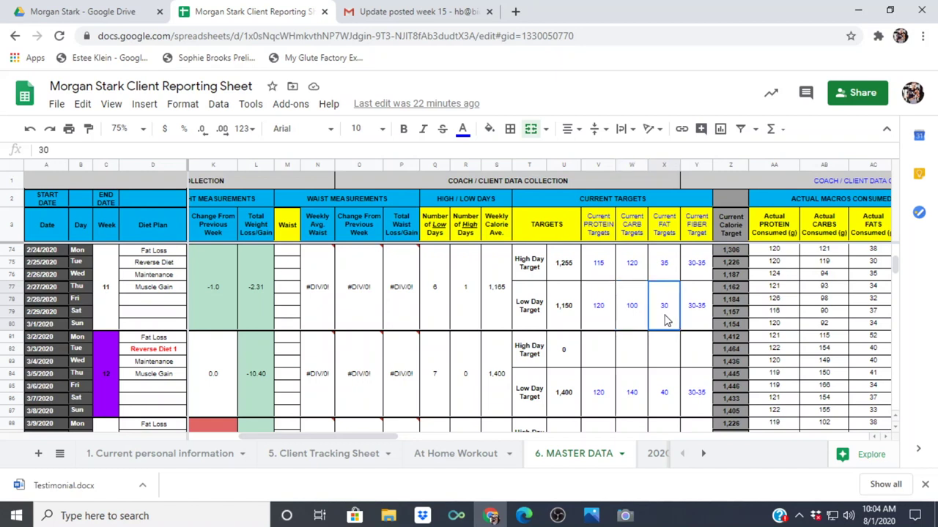
Step: Compare week 11's low day macro targets with its high day protein, carb and fat targets
left_click(609, 317)
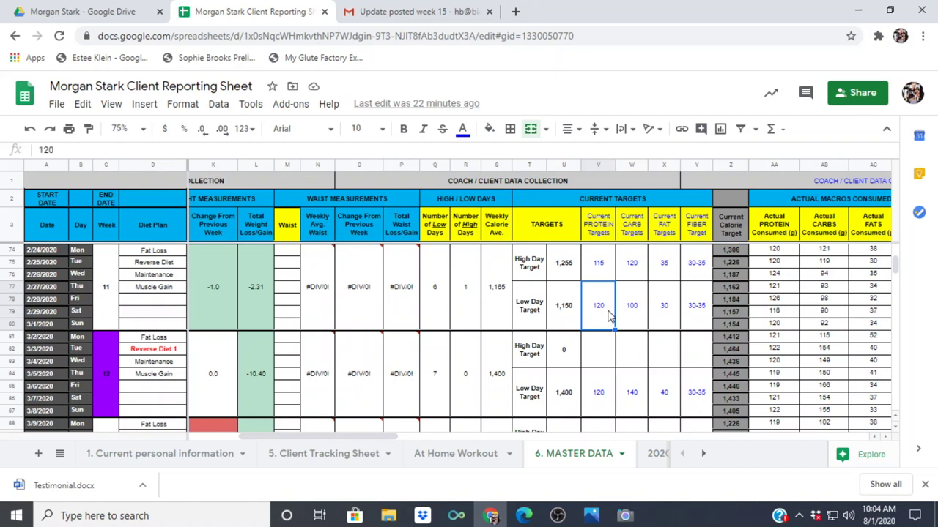
left_click(611, 269)
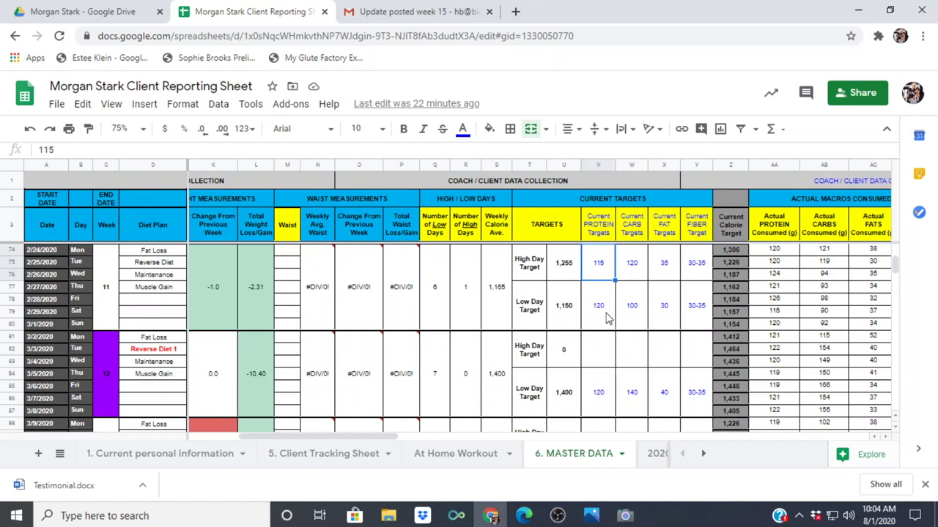
left_click(632, 273)
left_click(662, 272)
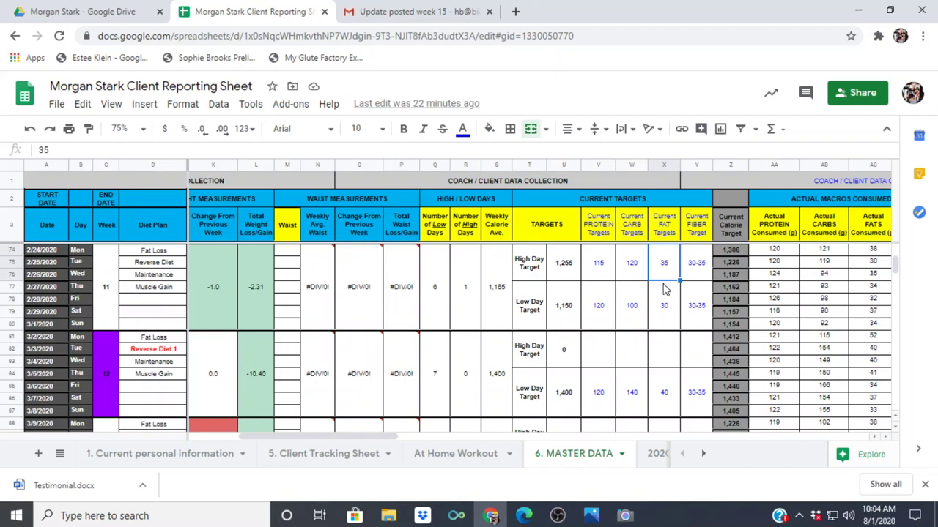
left_click(642, 308)
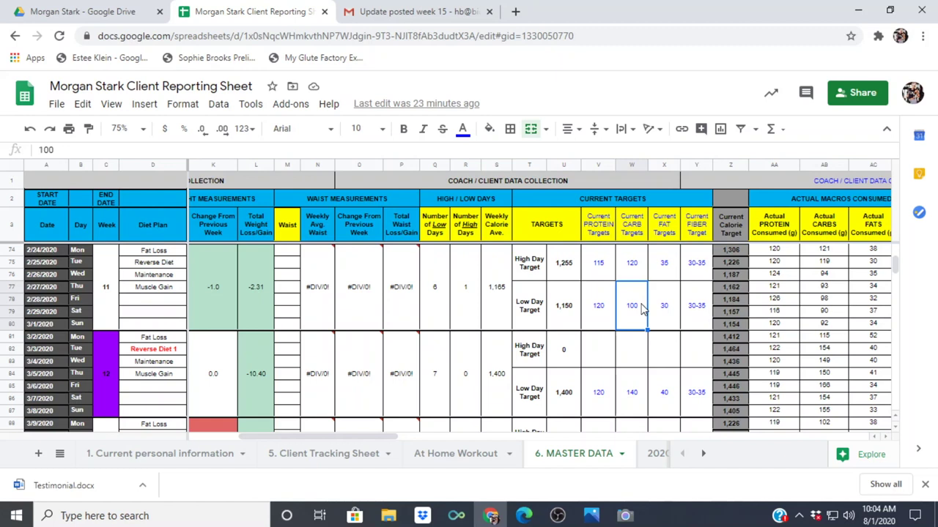
Step: Follow the low day macro targets from week 11 through week 32, and inspect week 32's low day carb, fat and protein targets
left_click(665, 309)
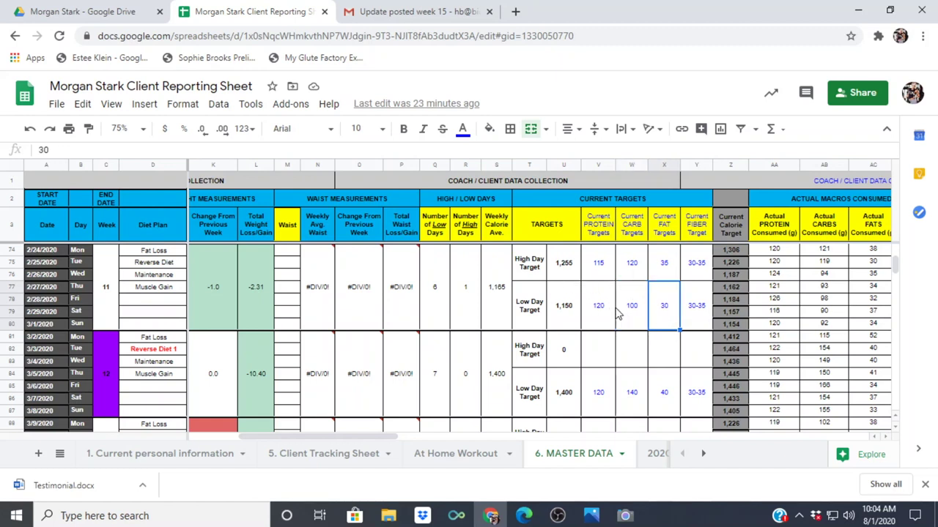
scroll(636, 302, "down", 10)
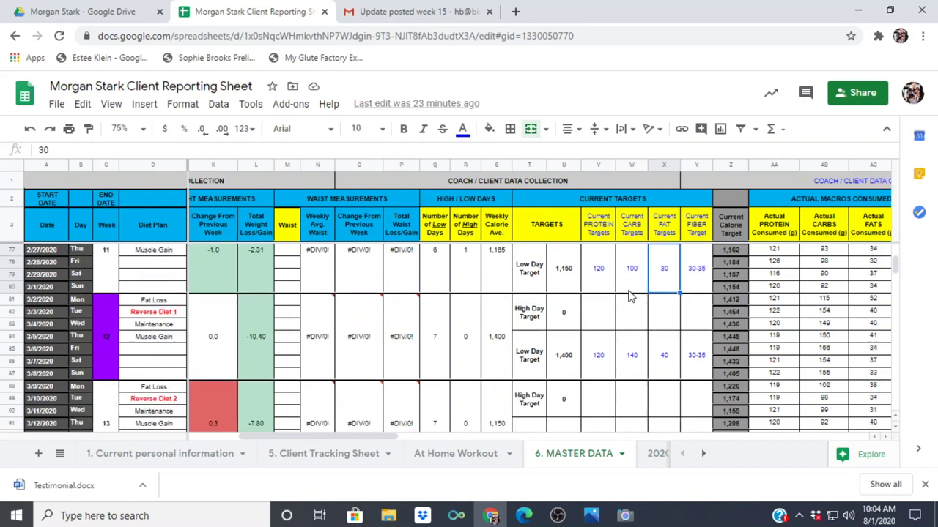
scroll(636, 304, "down", 20)
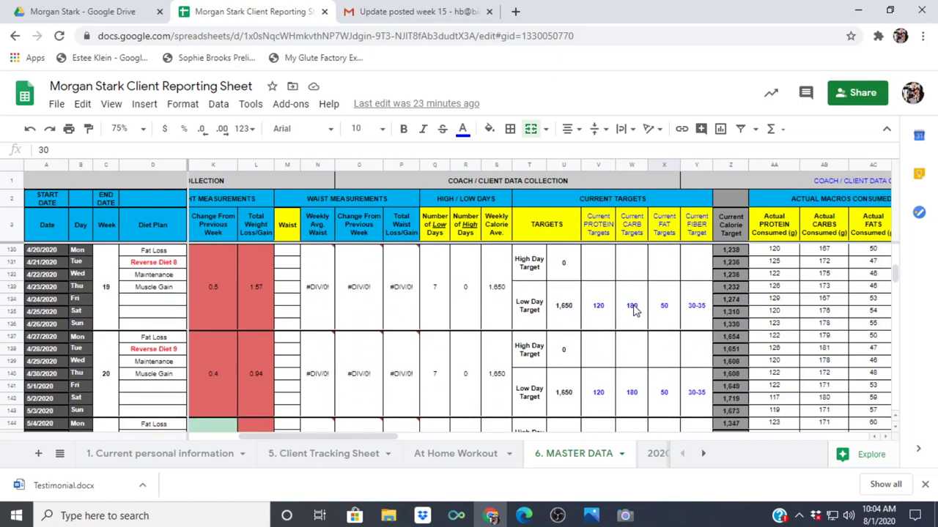
scroll(636, 311, "down", 9)
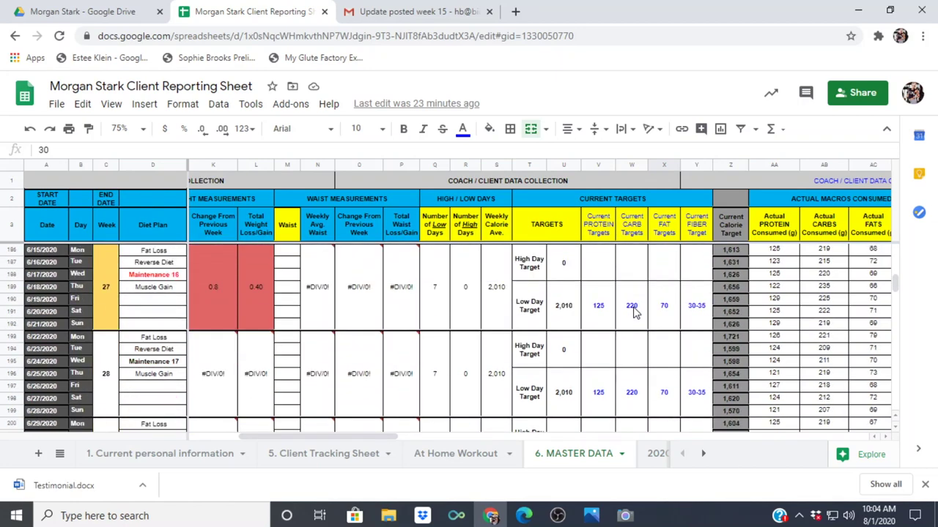
scroll(612, 344, "down", 1)
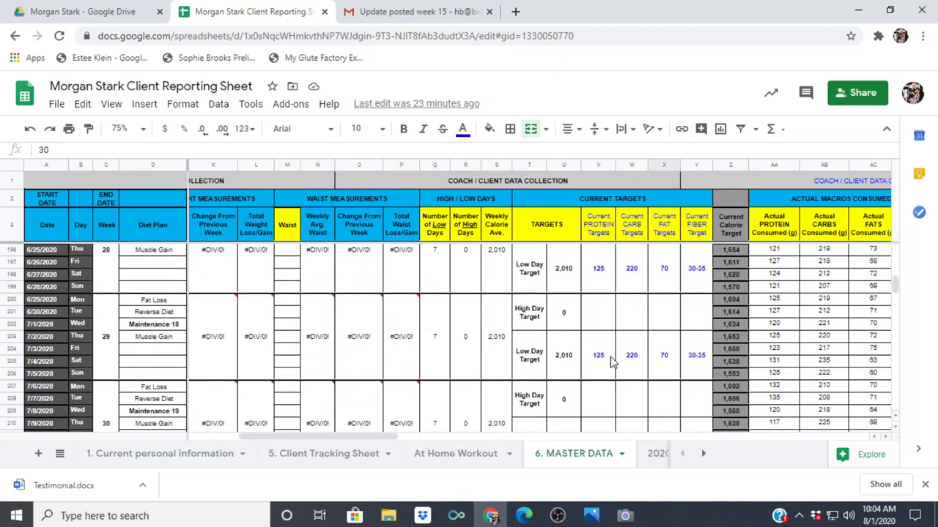
scroll(615, 362, "down", 3)
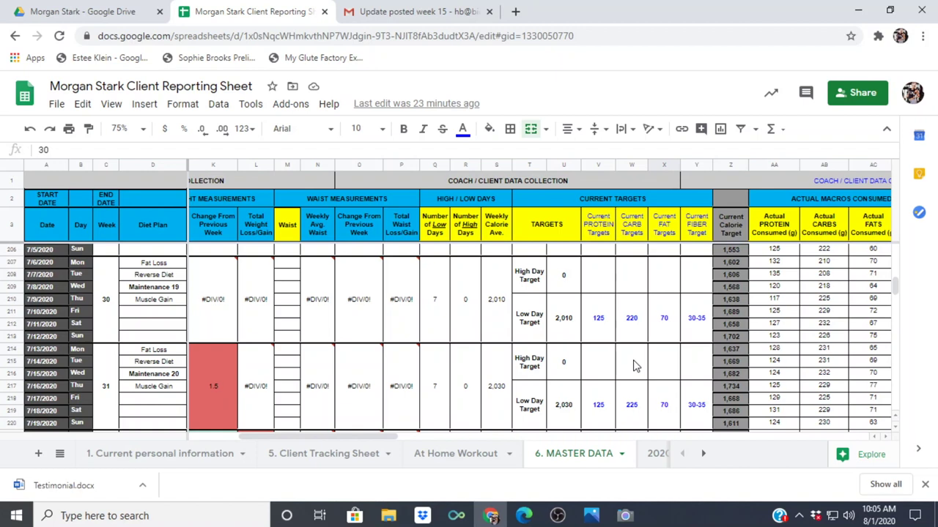
scroll(636, 367, "down", 2)
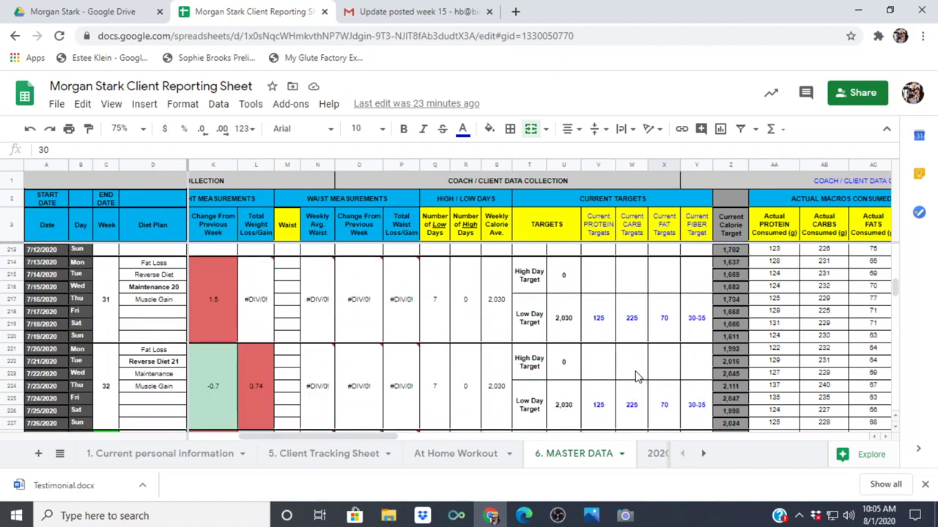
left_click(644, 408)
left_click(663, 408)
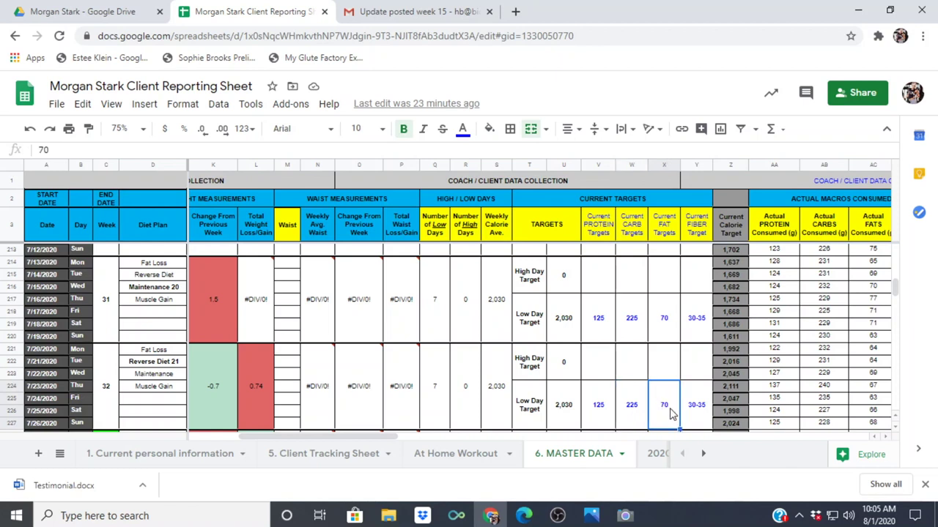
left_click(614, 419)
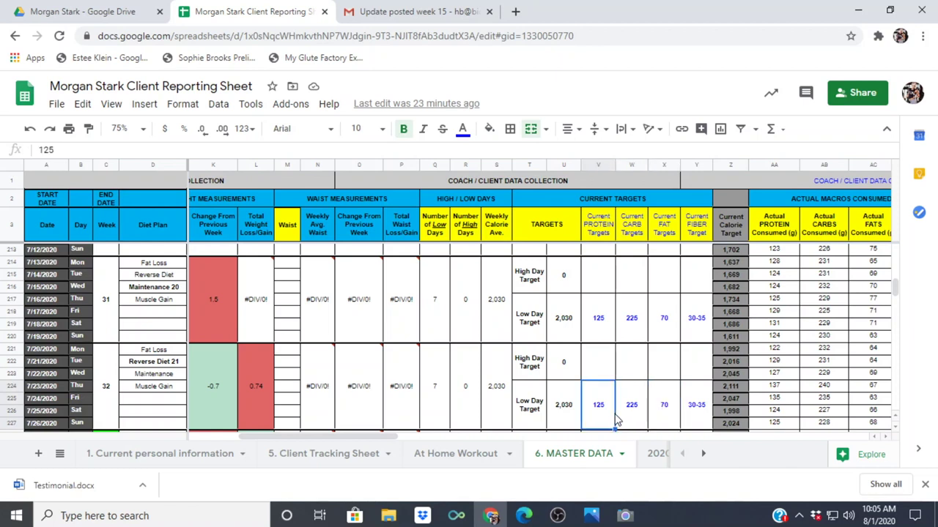
scroll(616, 417, "up", 1)
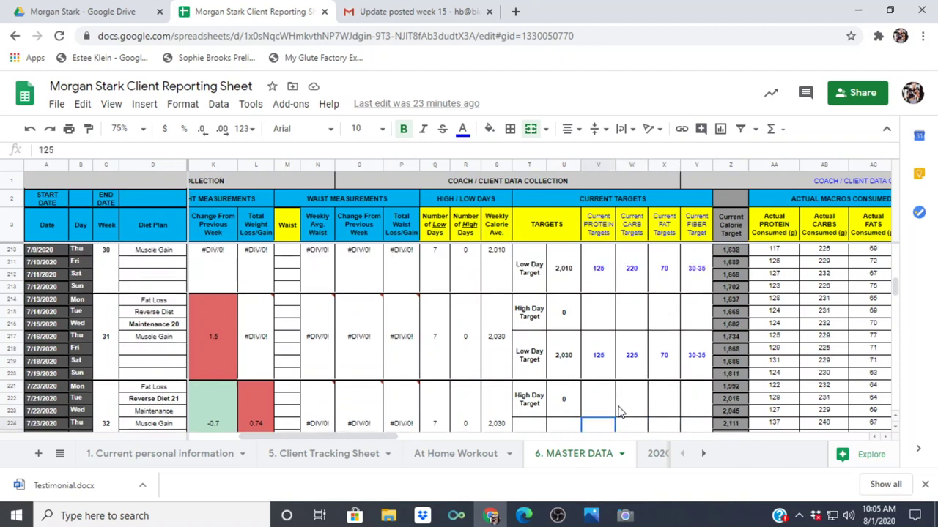